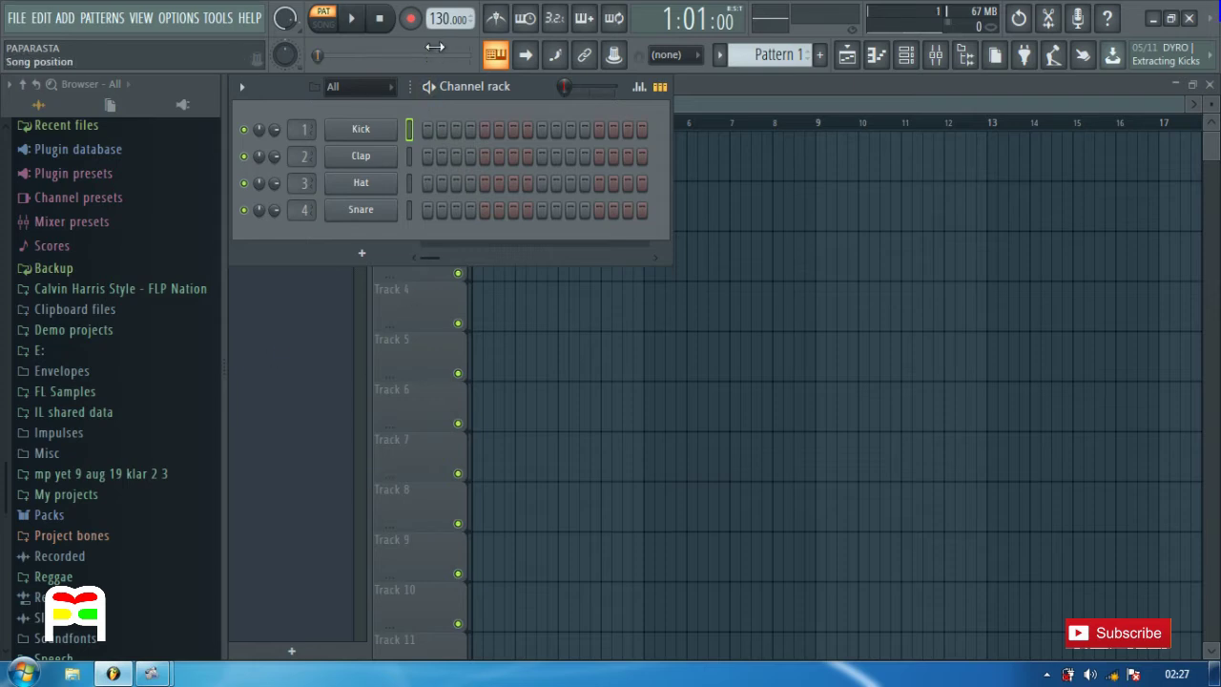
Set the project tempo to 75 BPM
{"action": "left_click_drag", "start_coordinate": [437, 19], "coordinate": [437, 29]}
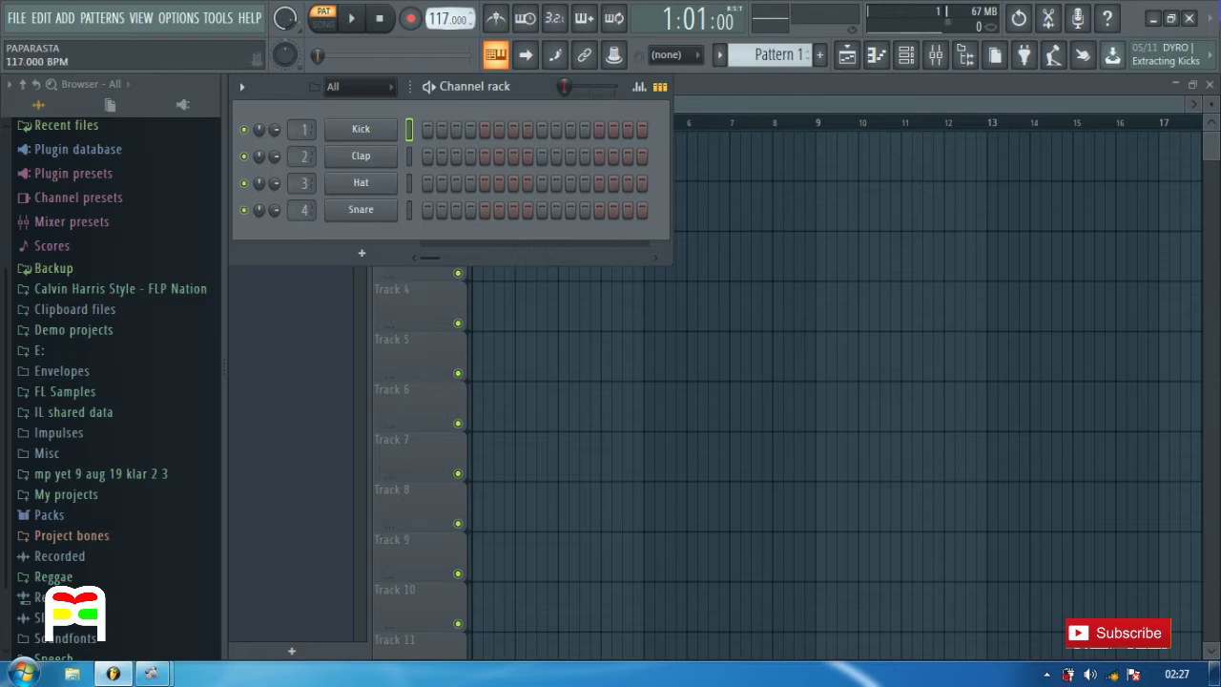
{"action": "left_click_drag", "start_coordinate": [437, 29], "coordinate": [437, 40]}
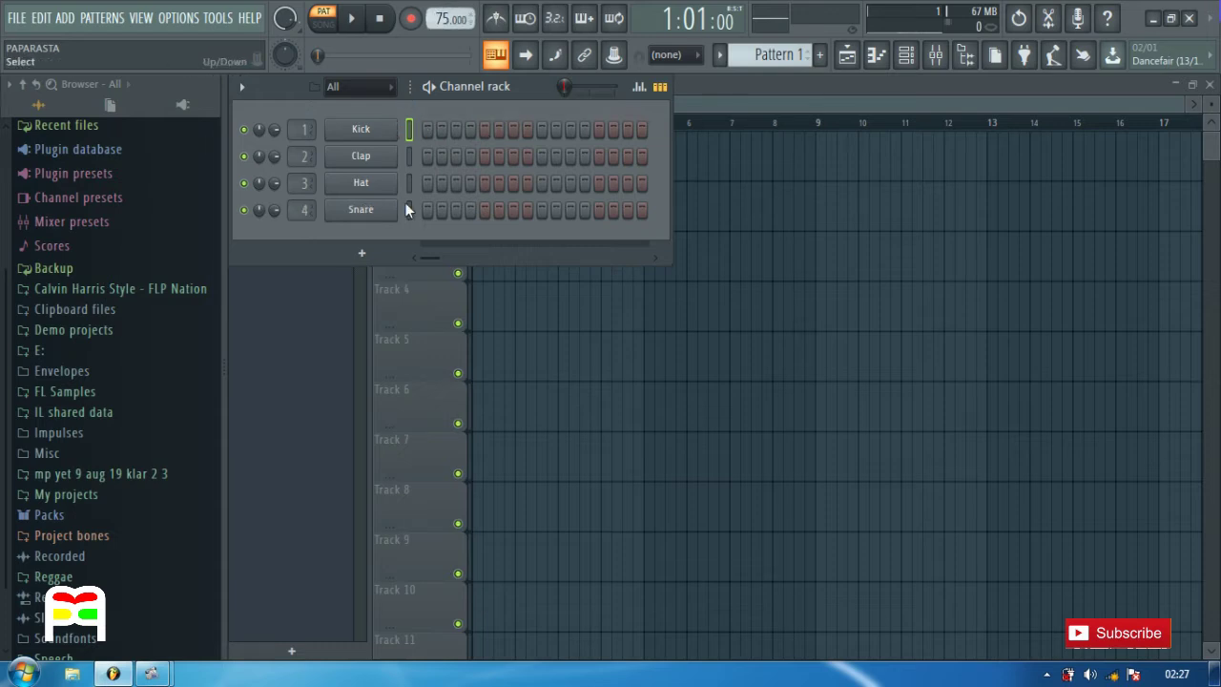
Add a RealGuitar instrument channel and load its Acoustic::Steel Stereo (290MB) guitar
{"action": "left_click", "coordinate": [65, 18]}
{"action": "mouse_move", "coordinate": [102, 19]}
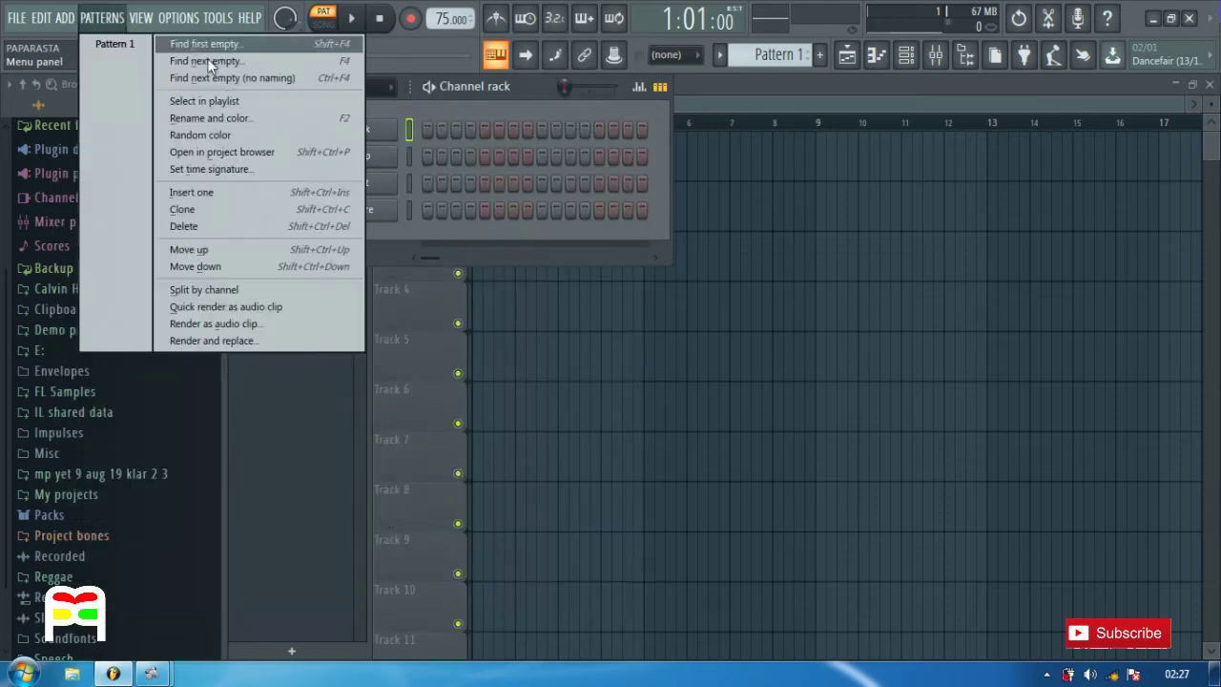
{"action": "mouse_move", "coordinate": [64, 18]}
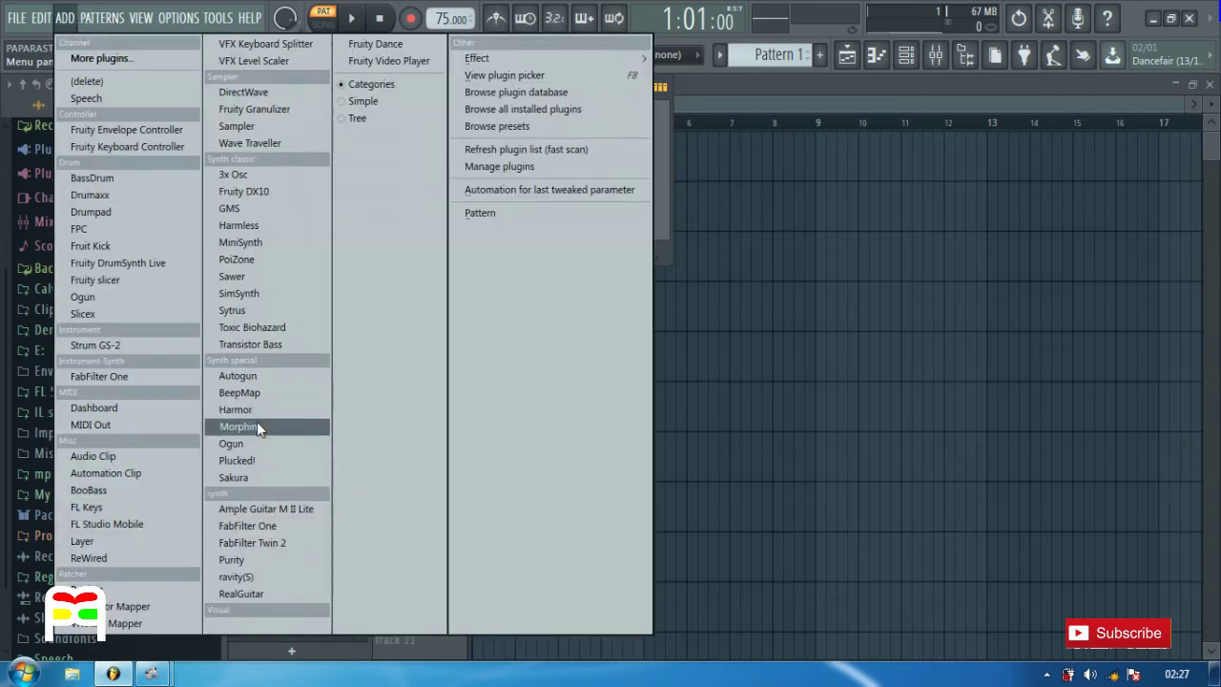
{"action": "left_click", "coordinate": [267, 591]}
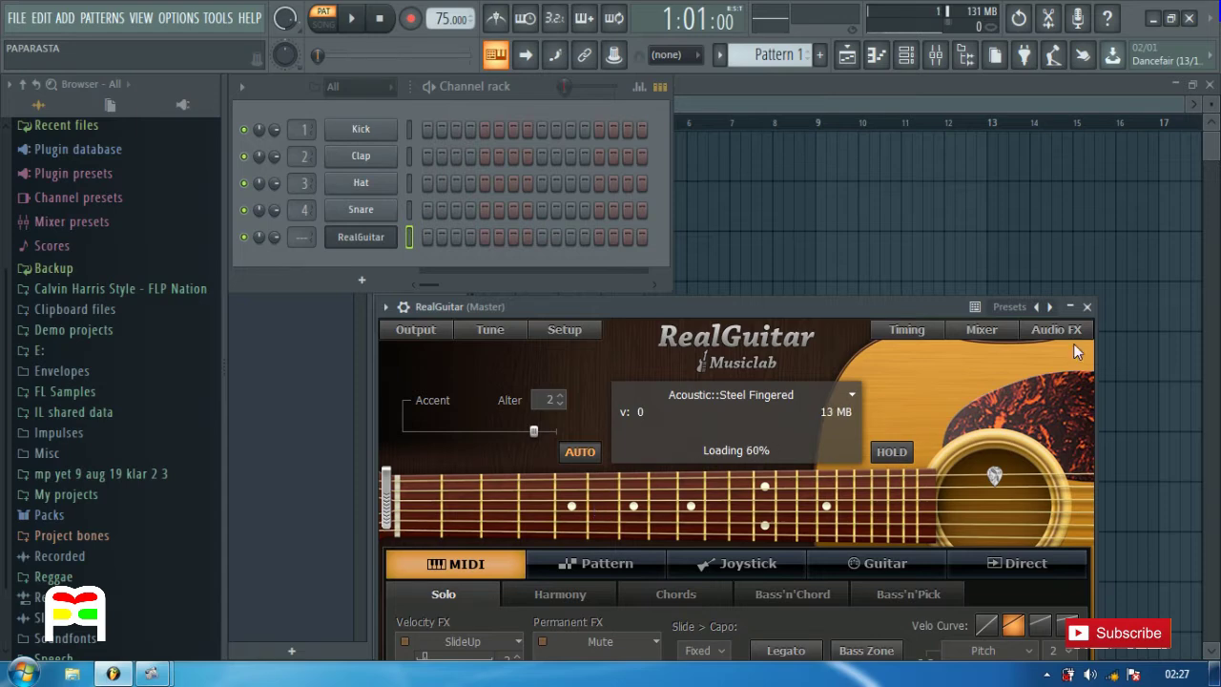
{"action": "left_click", "coordinate": [850, 395]}
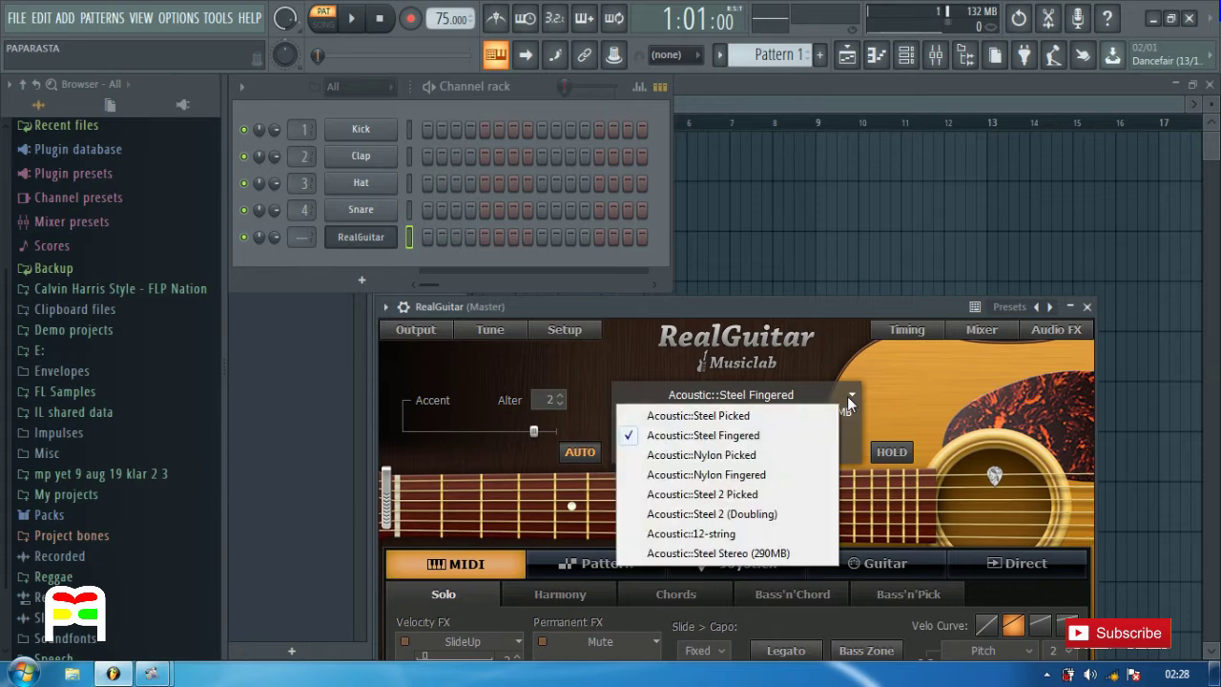
{"action": "left_click", "coordinate": [701, 555]}
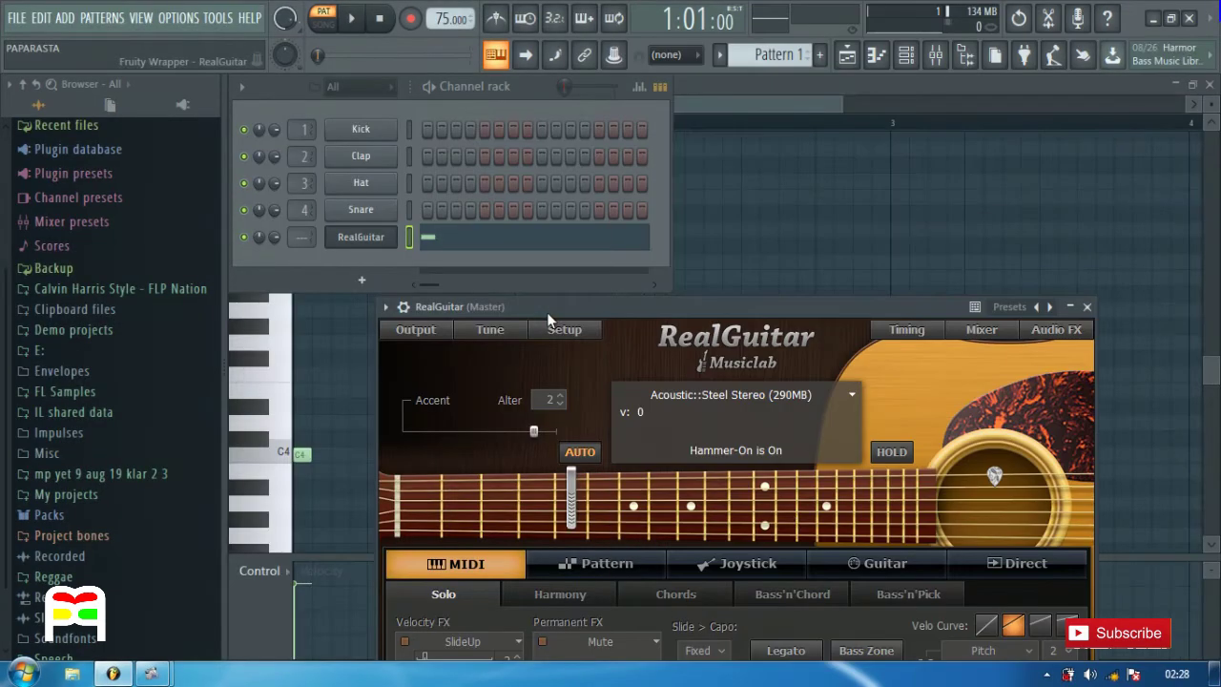
Switch RealGuitar's MIDI performance mode from Solo to Chords and close the plugin window
{"action": "left_click_drag", "start_coordinate": [532, 312], "coordinate": [405, 152]}
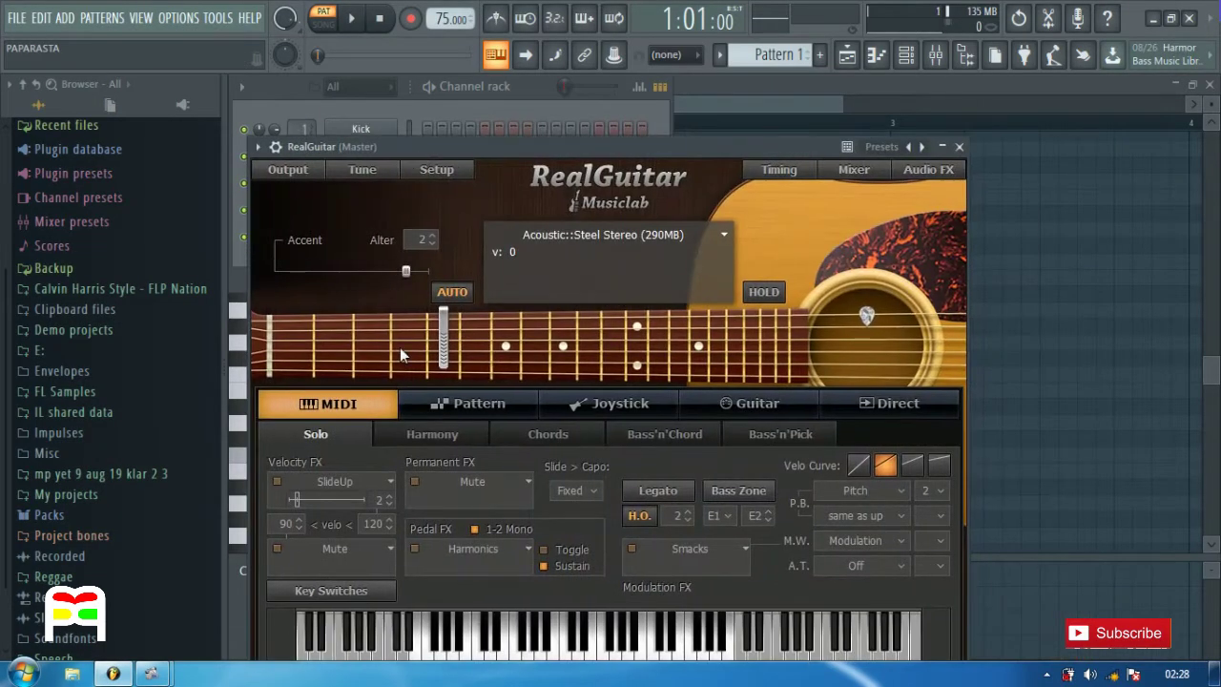
{"action": "left_click", "coordinate": [550, 434]}
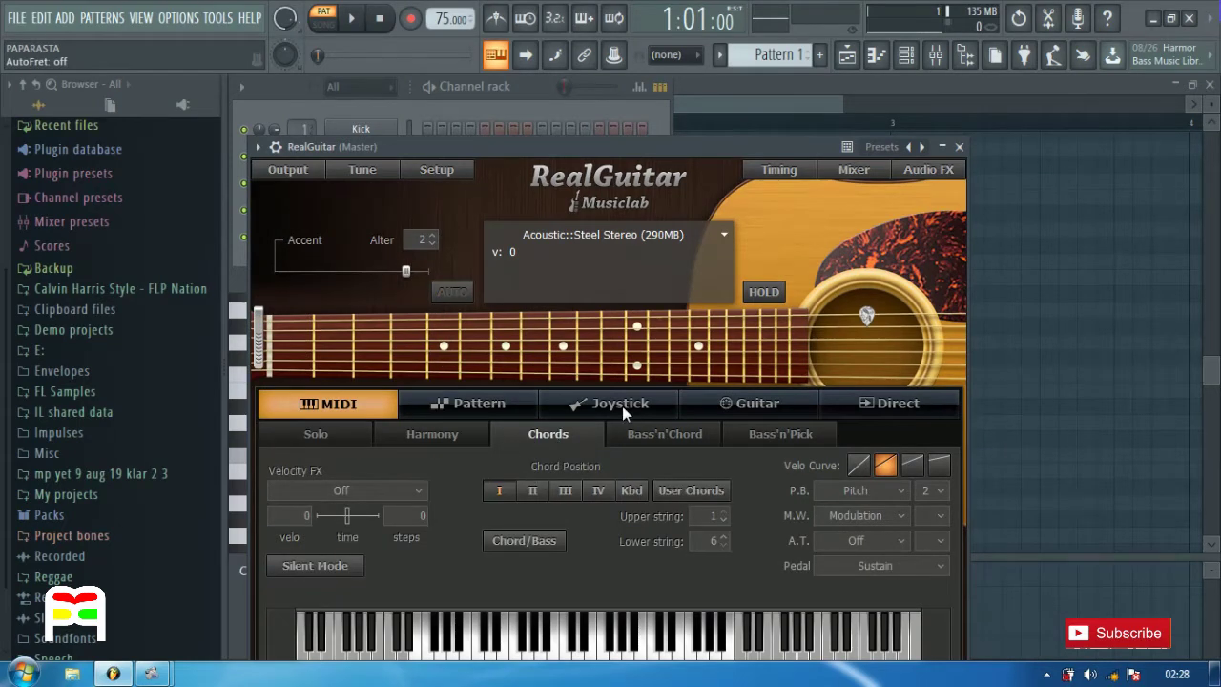
{"action": "left_click", "coordinate": [959, 147]}
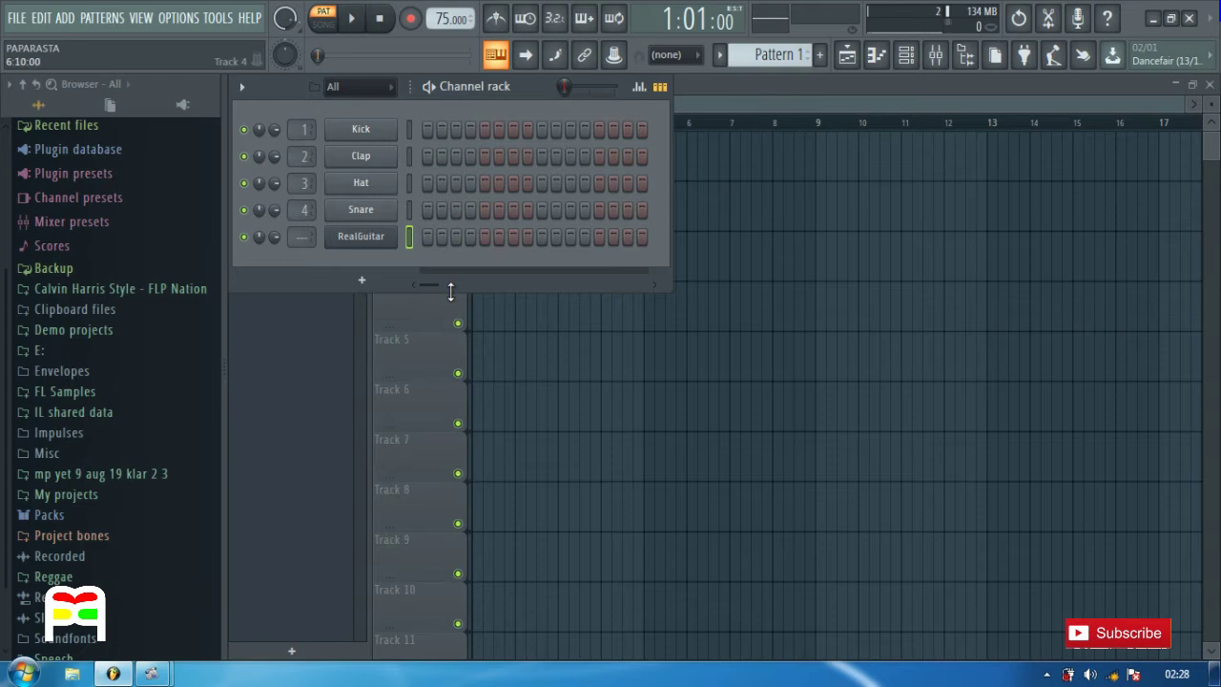
Open the RealGuitar channel in the piano roll and set the note snap to Line
{"action": "right_click", "coordinate": [361, 241]}
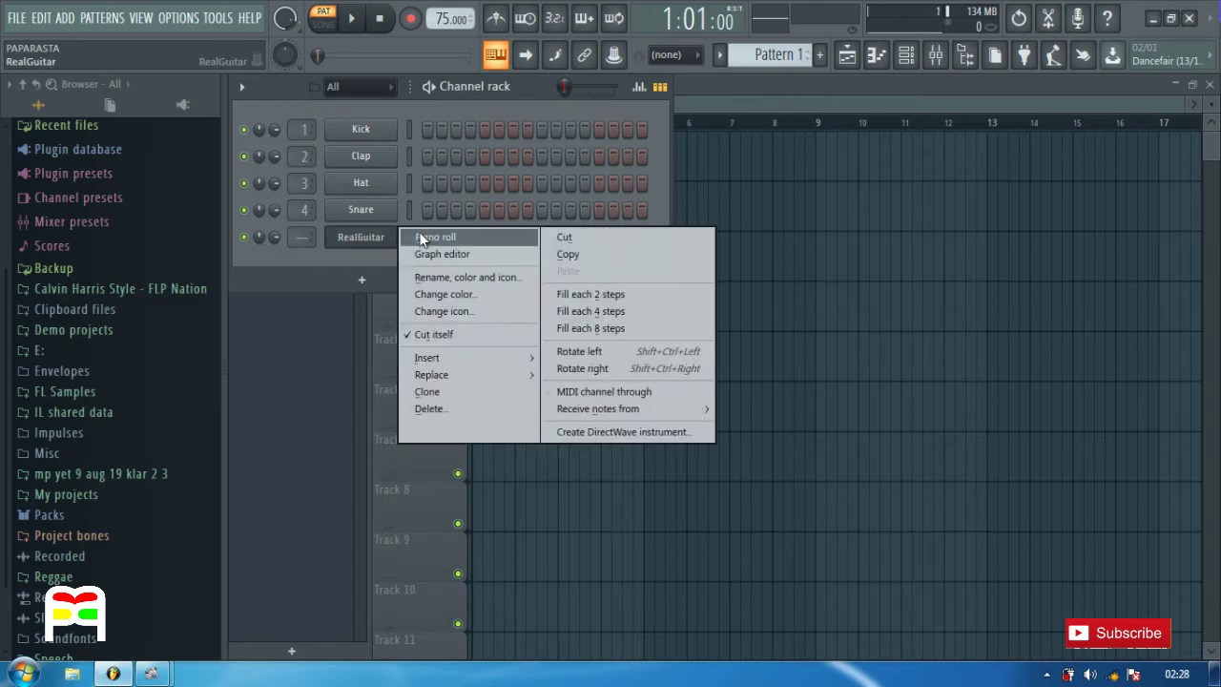
{"action": "left_click", "coordinate": [425, 237]}
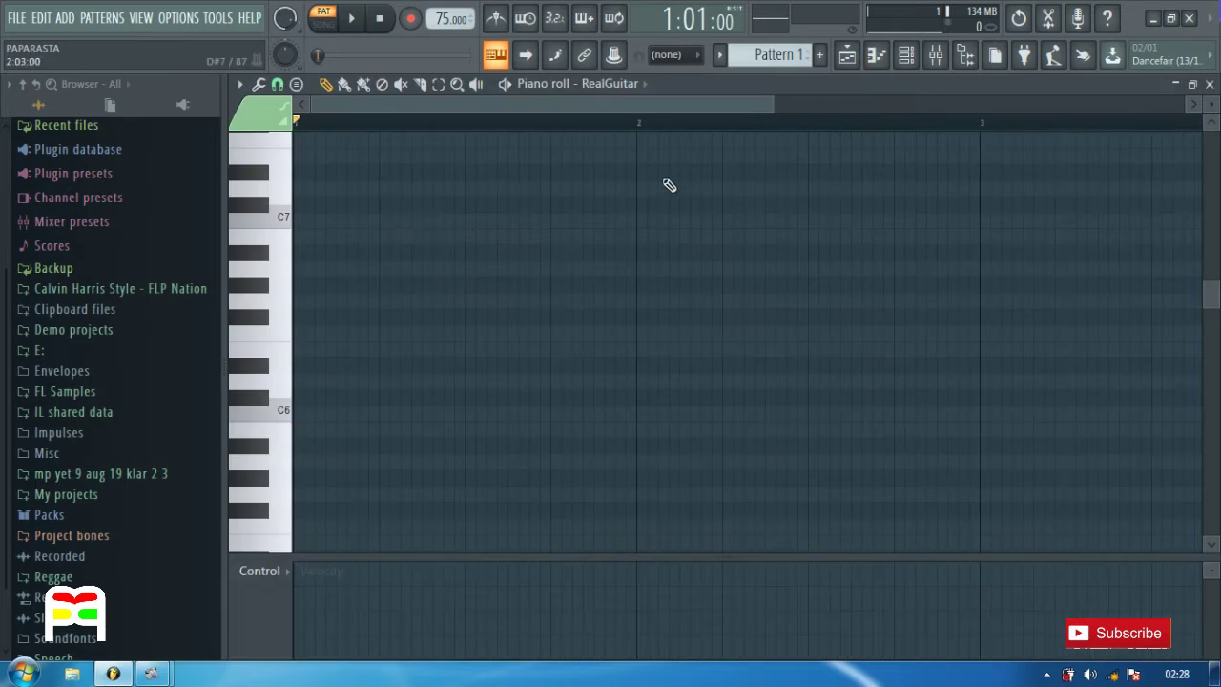
{"action": "left_click", "coordinate": [284, 104]}
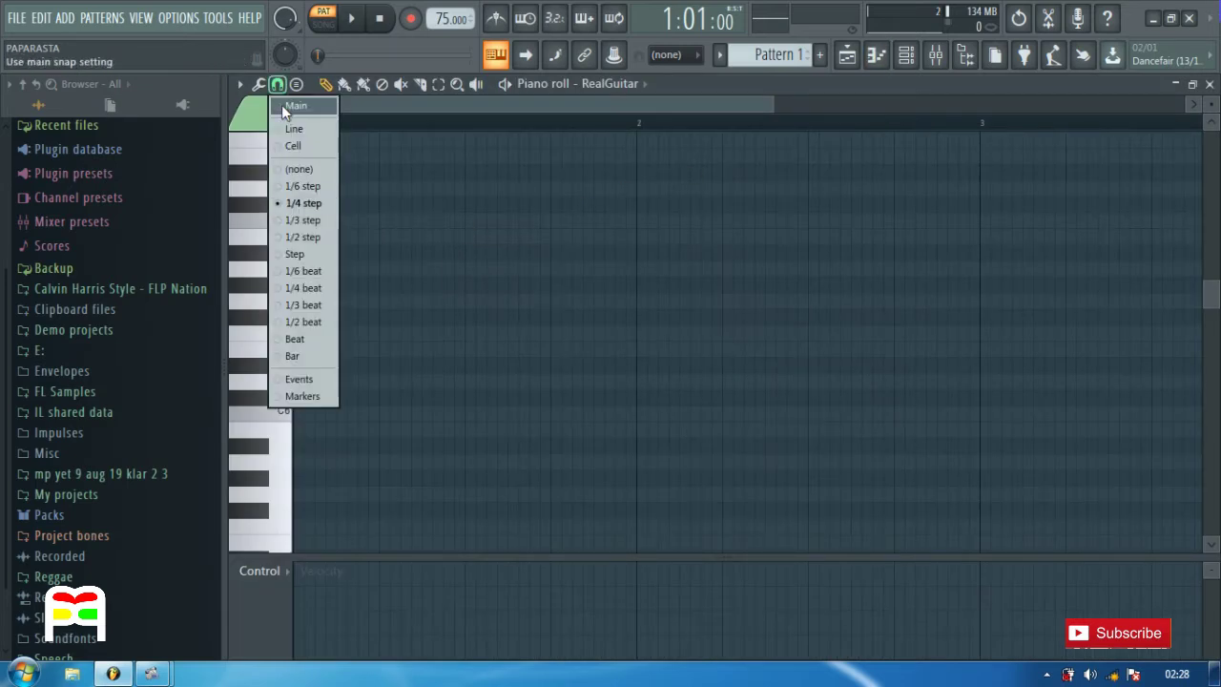
{"action": "left_click", "coordinate": [288, 125]}
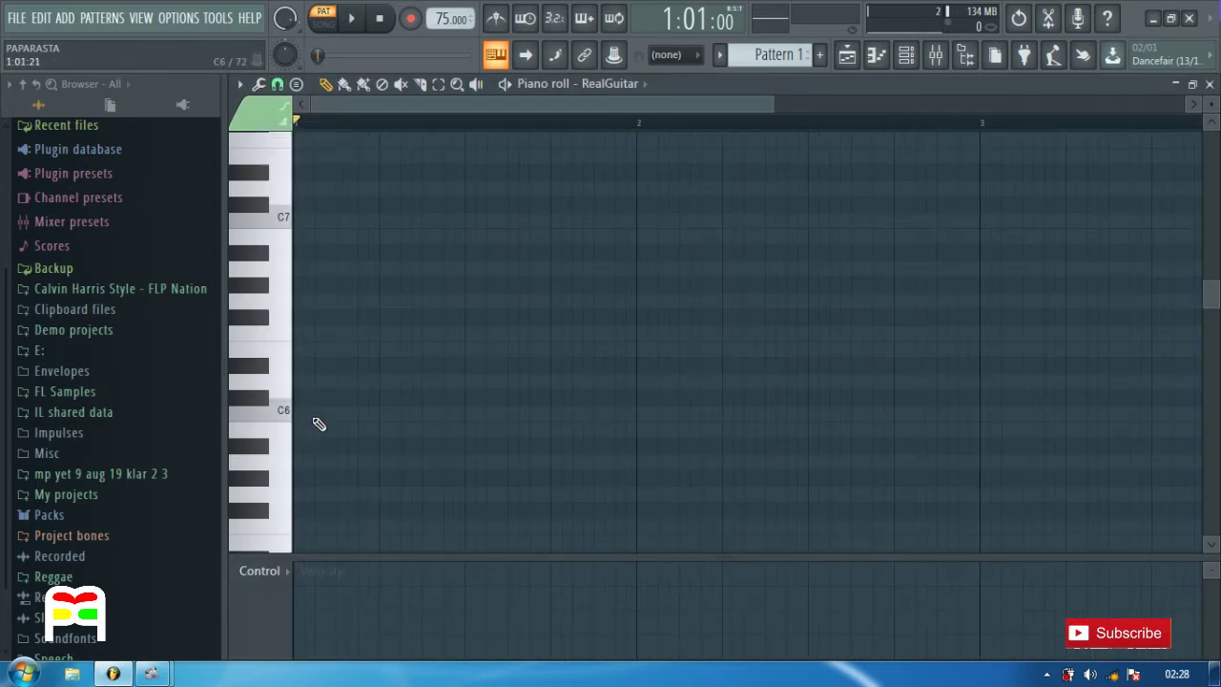
{"action": "left_click_drag", "start_coordinate": [1212, 295], "coordinate": [1205, 371]}
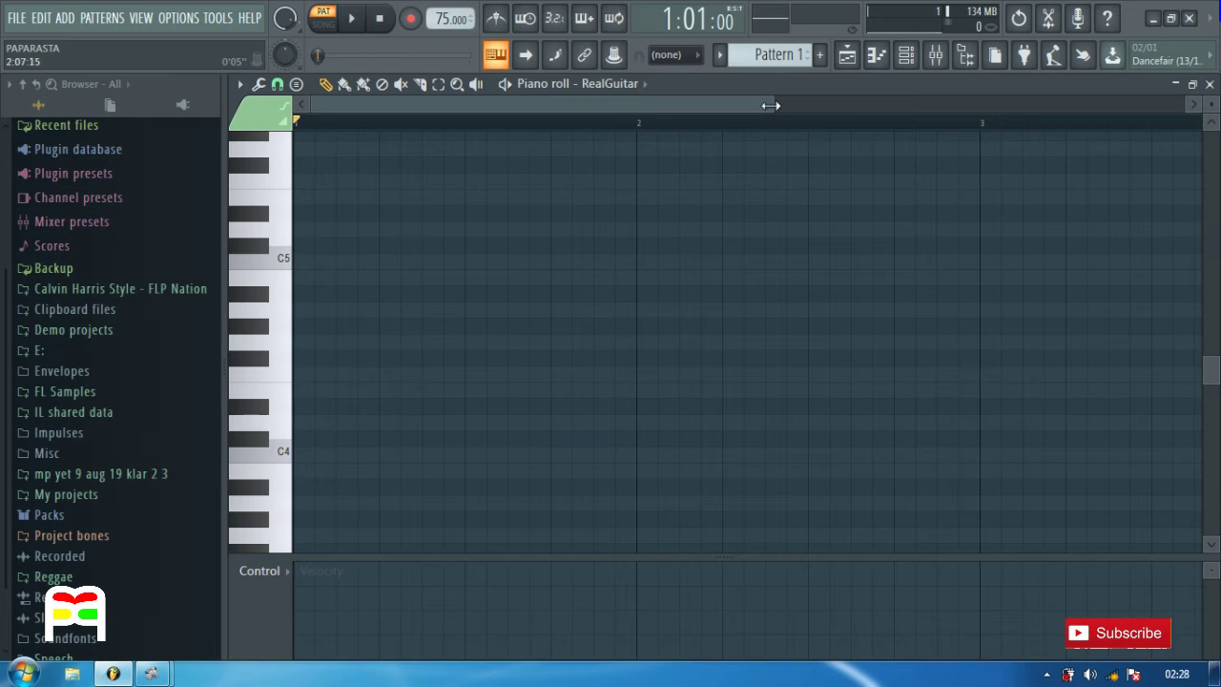
{"action": "left_click_drag", "start_coordinate": [773, 104], "coordinate": [842, 97]}
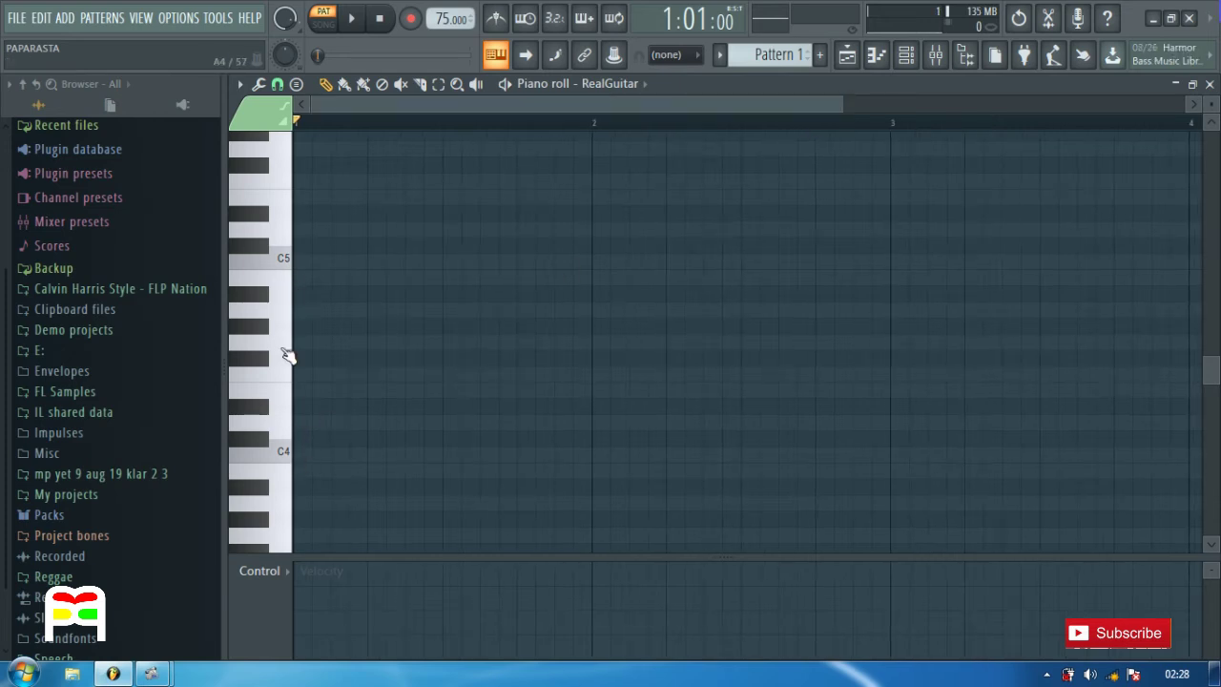
{"action": "left_click", "coordinate": [301, 454]}
{"action": "left_click", "coordinate": [338, 455]}
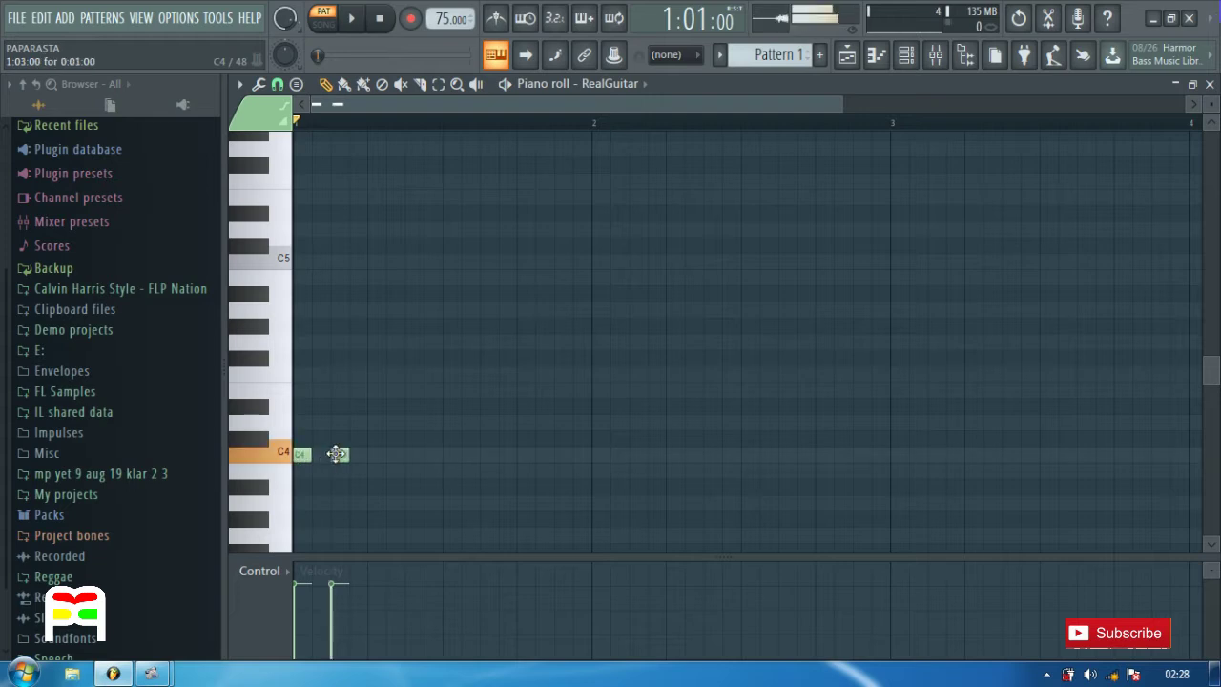
{"action": "key", "text": "space"}
{"action": "key", "text": "space"}
{"action": "right_click", "coordinate": [339, 454]}
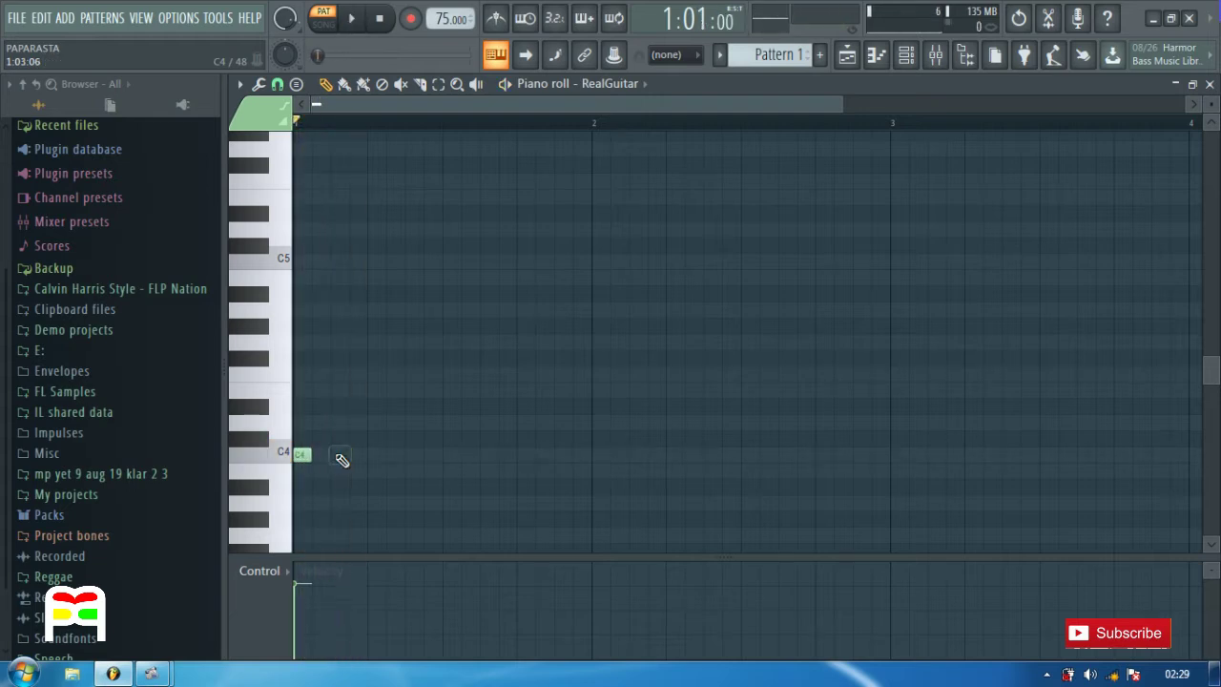
{"action": "right_click", "coordinate": [301, 455]}
{"action": "left_click", "coordinate": [301, 261]}
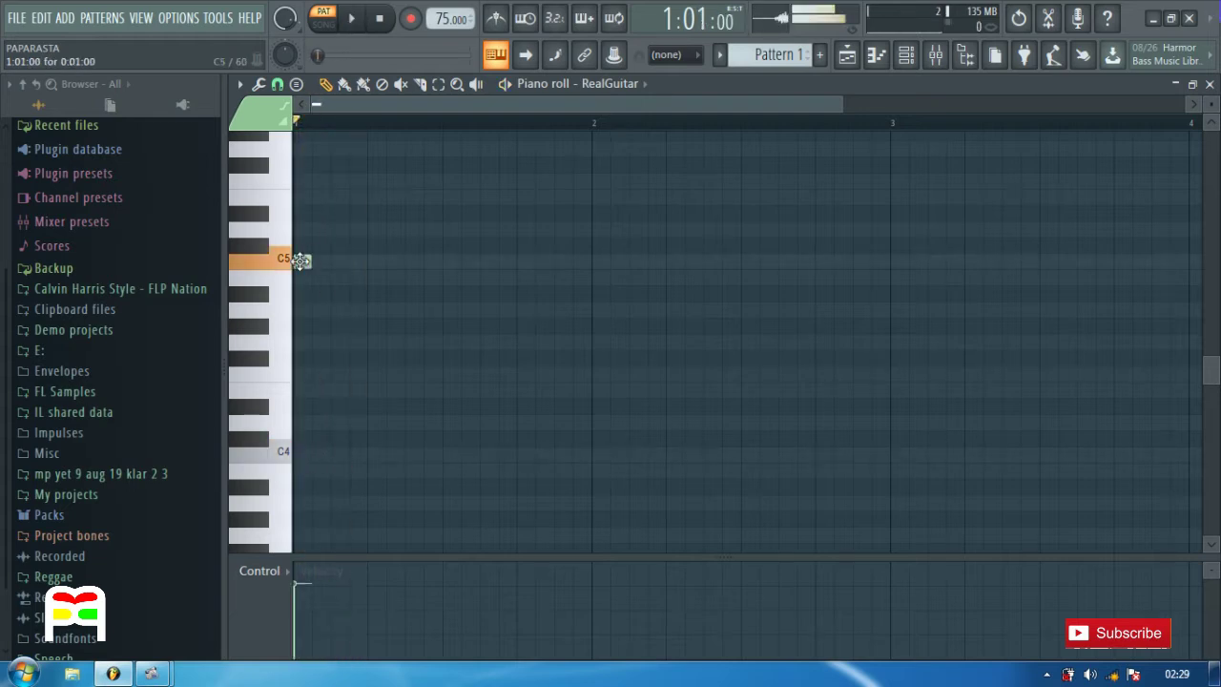
{"action": "left_click", "coordinate": [345, 261]}
{"action": "key", "text": "space"}
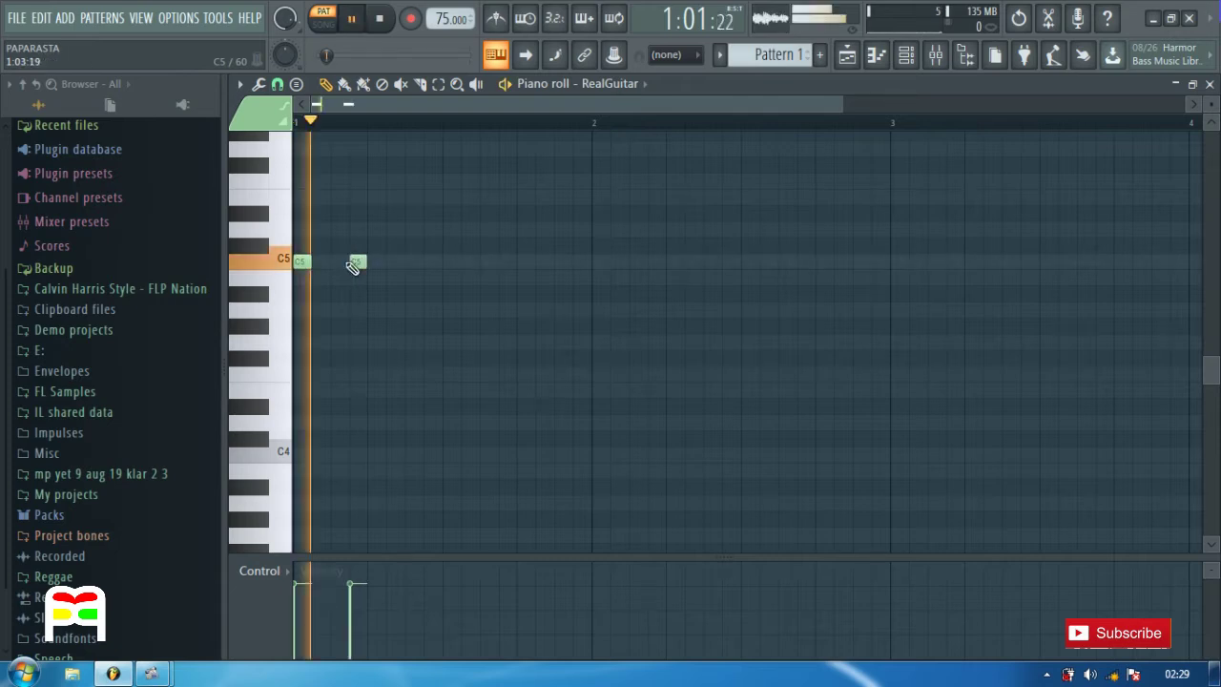
{"action": "key", "text": "space"}
{"action": "right_click", "coordinate": [361, 262]}
{"action": "right_click", "coordinate": [301, 264]}
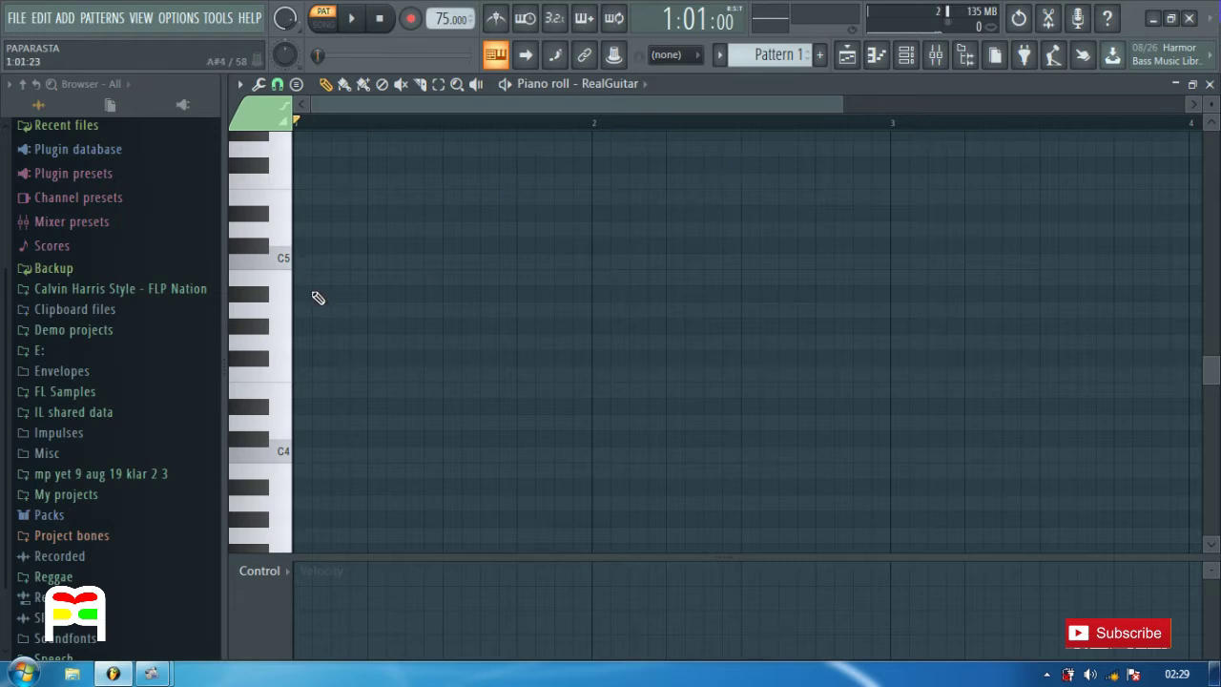
Turn on the metronome and play the empty pattern to hear the beat
{"action": "left_click", "coordinate": [496, 19]}
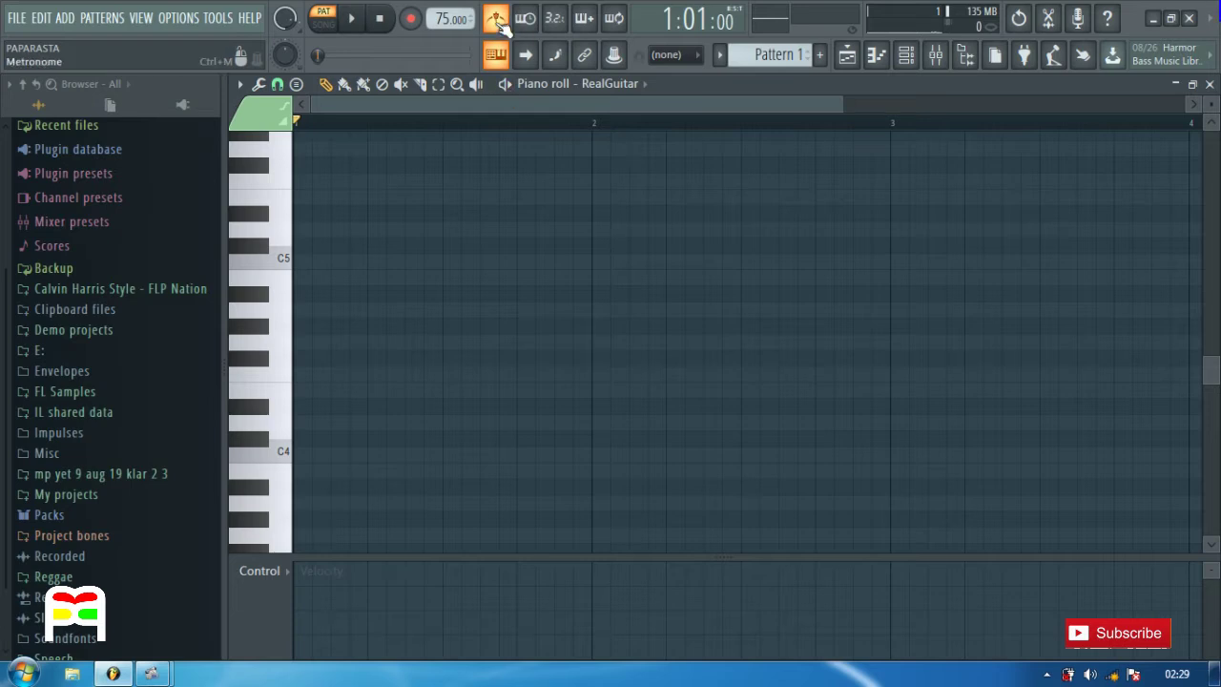
{"action": "left_click", "coordinate": [361, 23]}
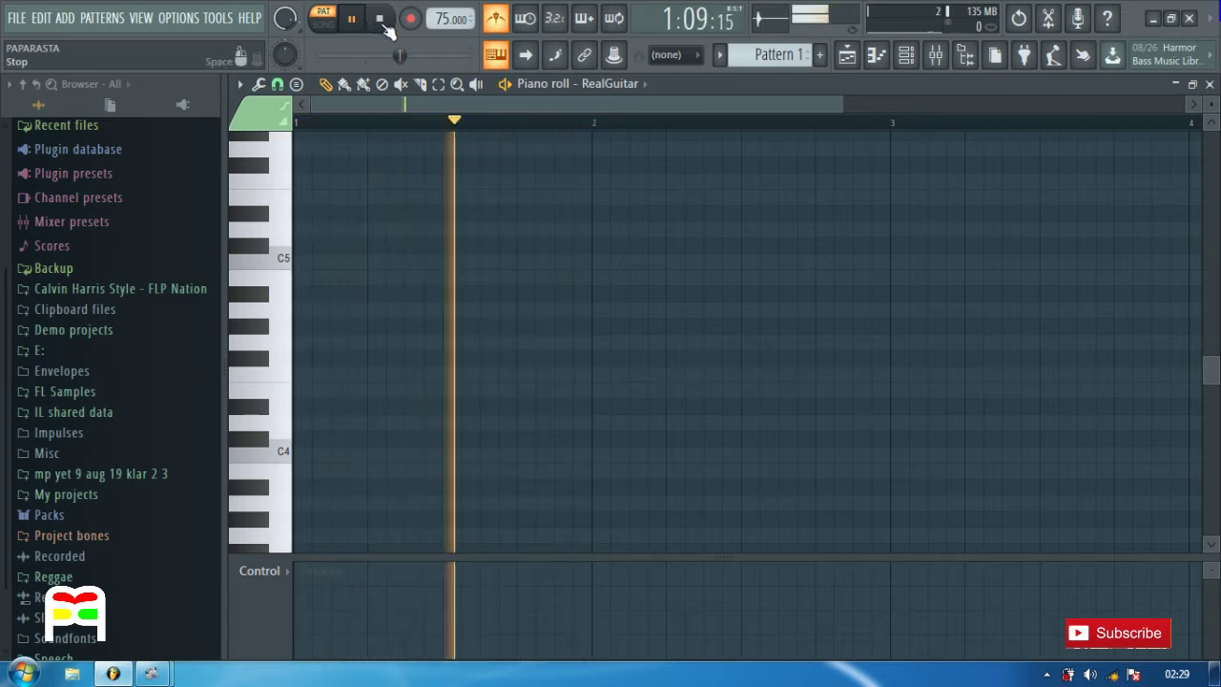
{"action": "left_click", "coordinate": [380, 21]}
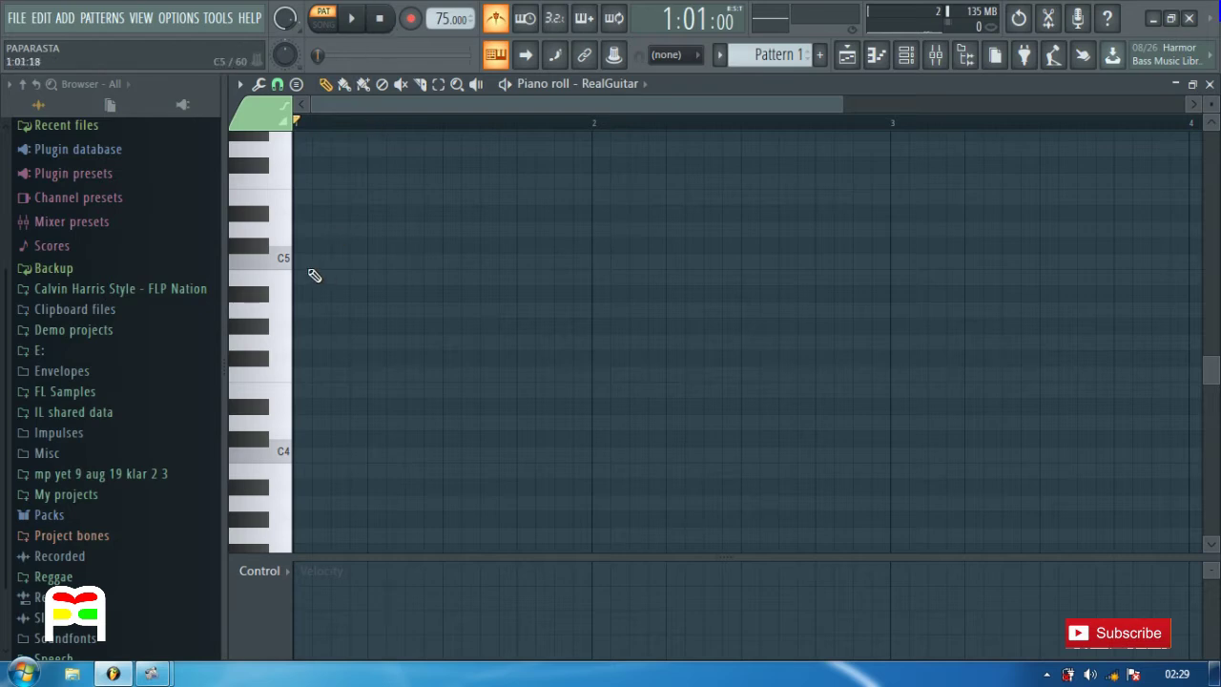
Place one-step C5 notes in bar 1 on steps 1, 5, 8, 10, 11, 13, 15 and 16, checking the rhythm by playback
{"action": "left_click", "coordinate": [295, 261]}
{"action": "key", "text": "space"}
{"action": "left_click", "coordinate": [372, 263]}
{"action": "key", "text": "space"}
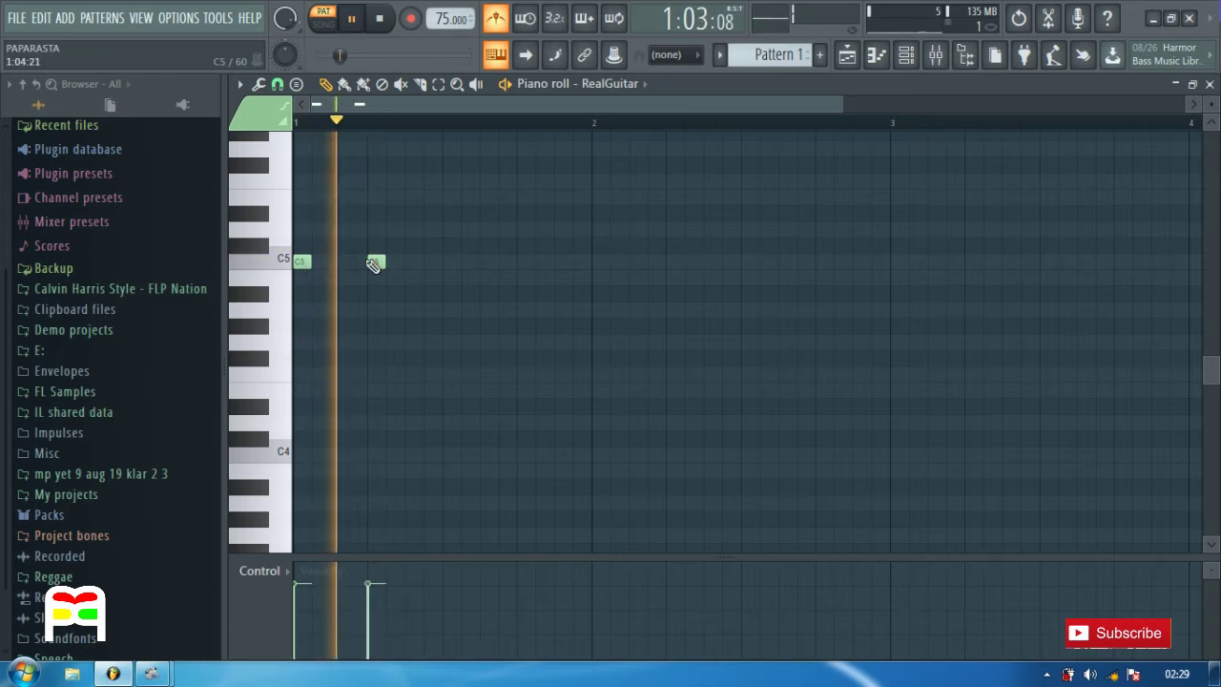
{"action": "left_click", "coordinate": [432, 263]}
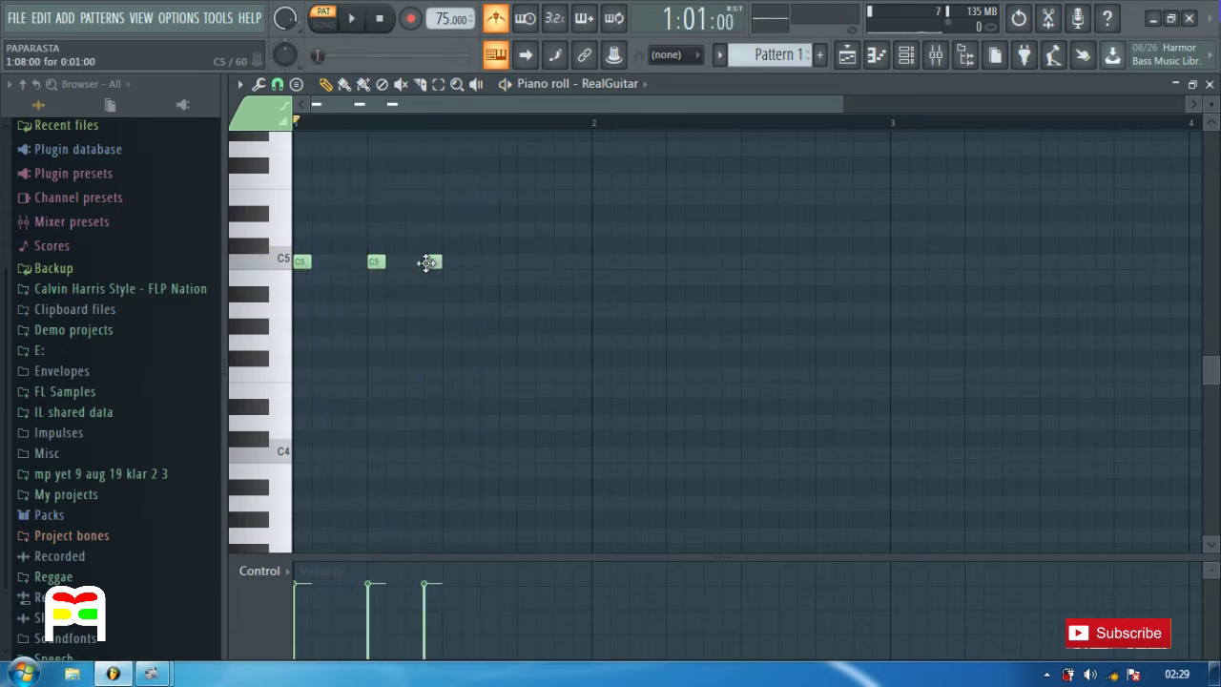
{"action": "left_click", "coordinate": [468, 262]}
{"action": "left_click", "coordinate": [486, 262]}
{"action": "left_click", "coordinate": [521, 262]}
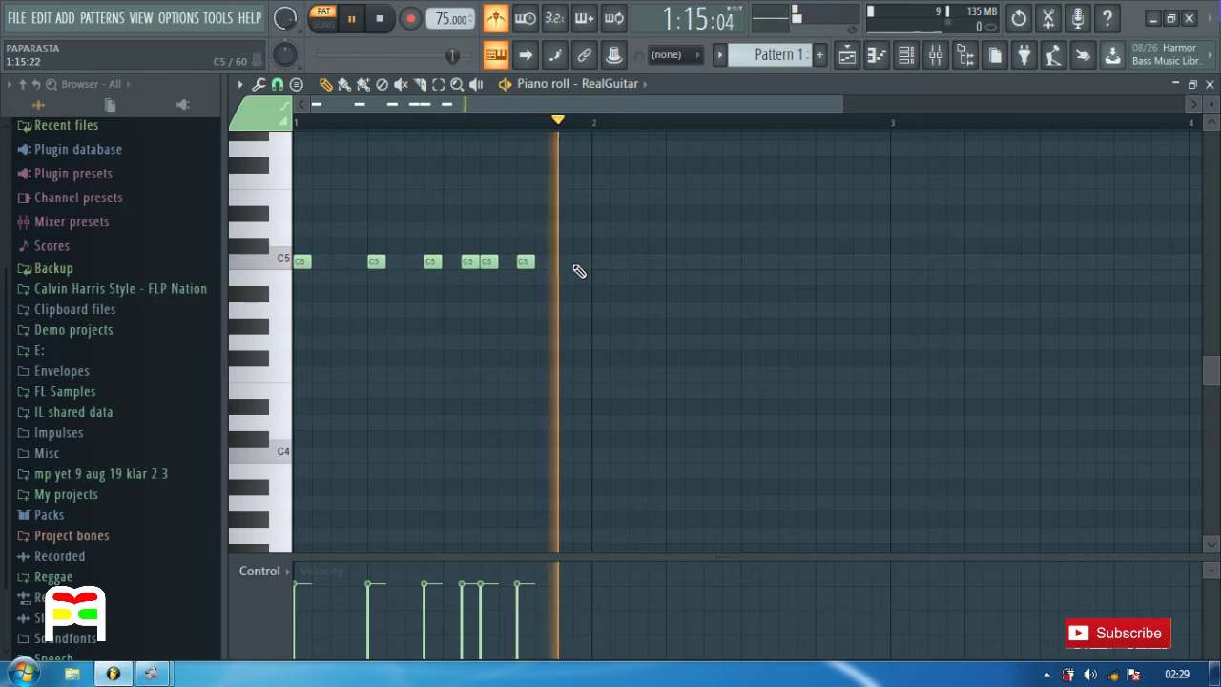
{"action": "left_click", "coordinate": [559, 262]}
{"action": "left_click", "coordinate": [578, 262]}
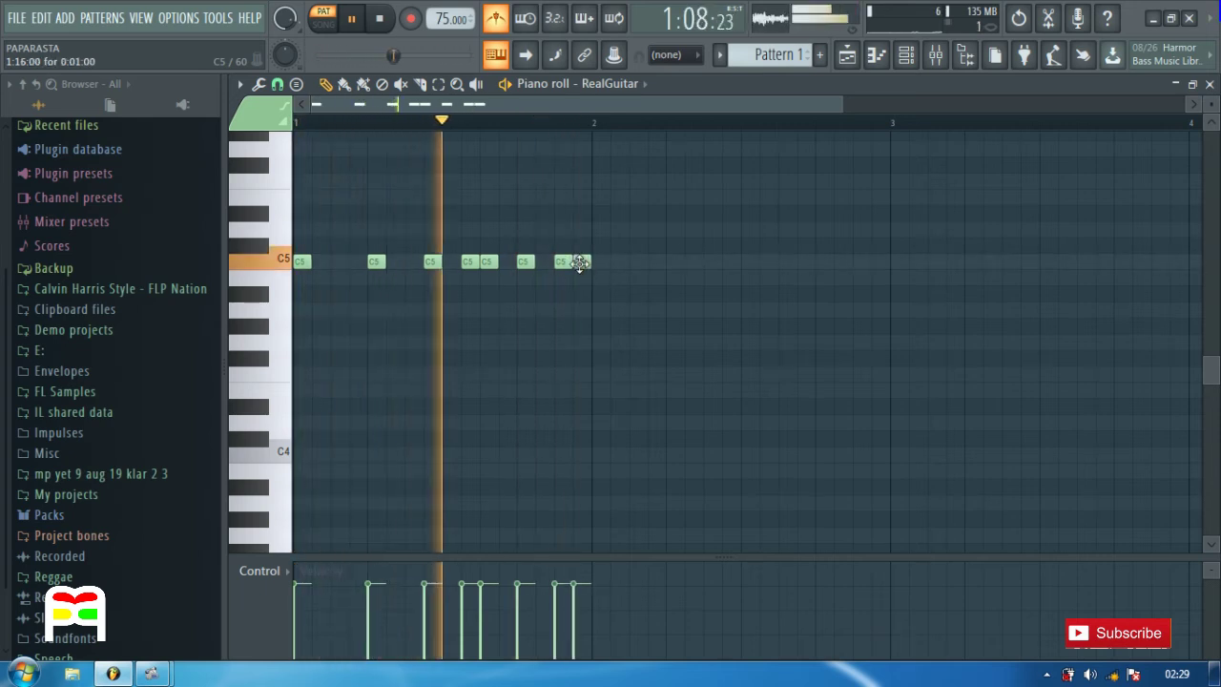
{"action": "key", "text": "space"}
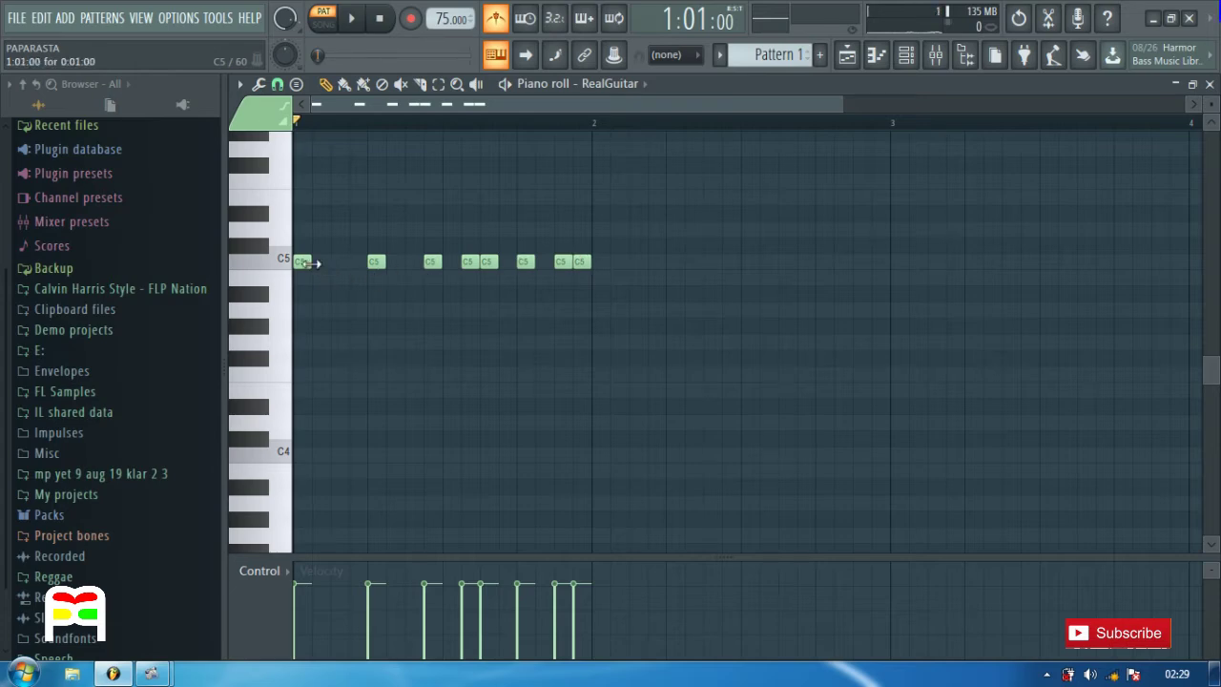
Lengthen the C5 notes in bar 1 so each one reaches the start of the next, and play the pattern
{"action": "left_click_drag", "start_coordinate": [315, 263], "coordinate": [349, 262]}
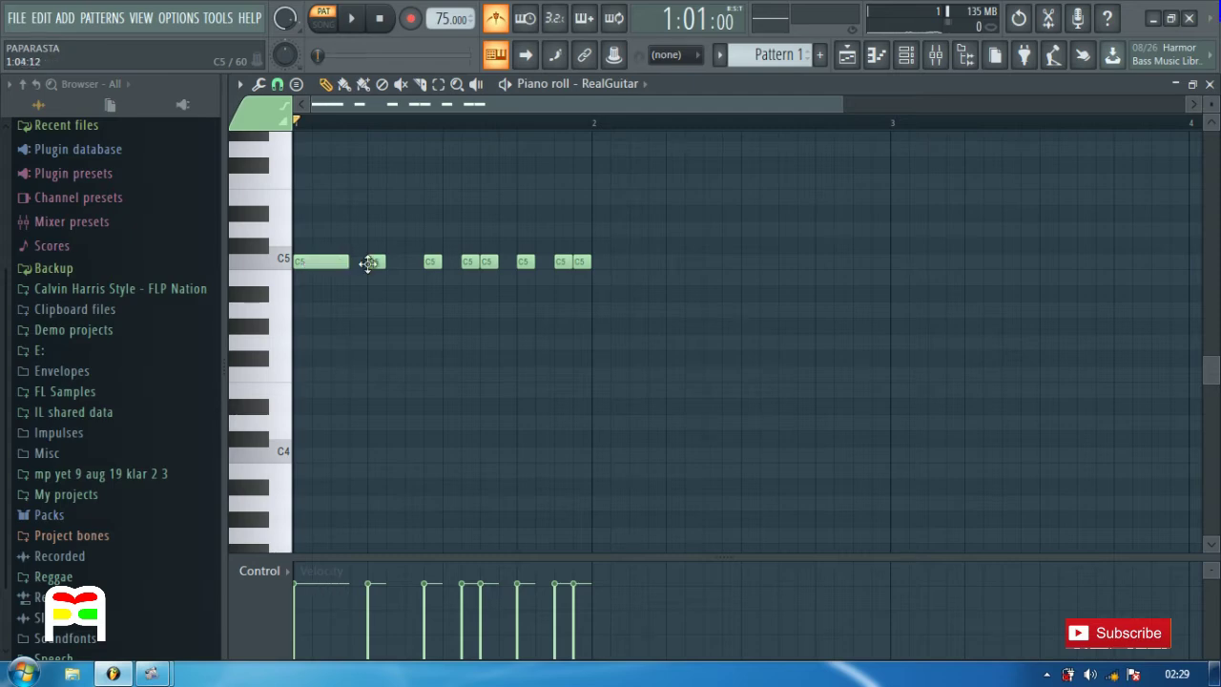
{"action": "left_click_drag", "start_coordinate": [346, 263], "coordinate": [517, 261]}
{"action": "left_click_drag", "start_coordinate": [531, 261], "coordinate": [549, 262]}
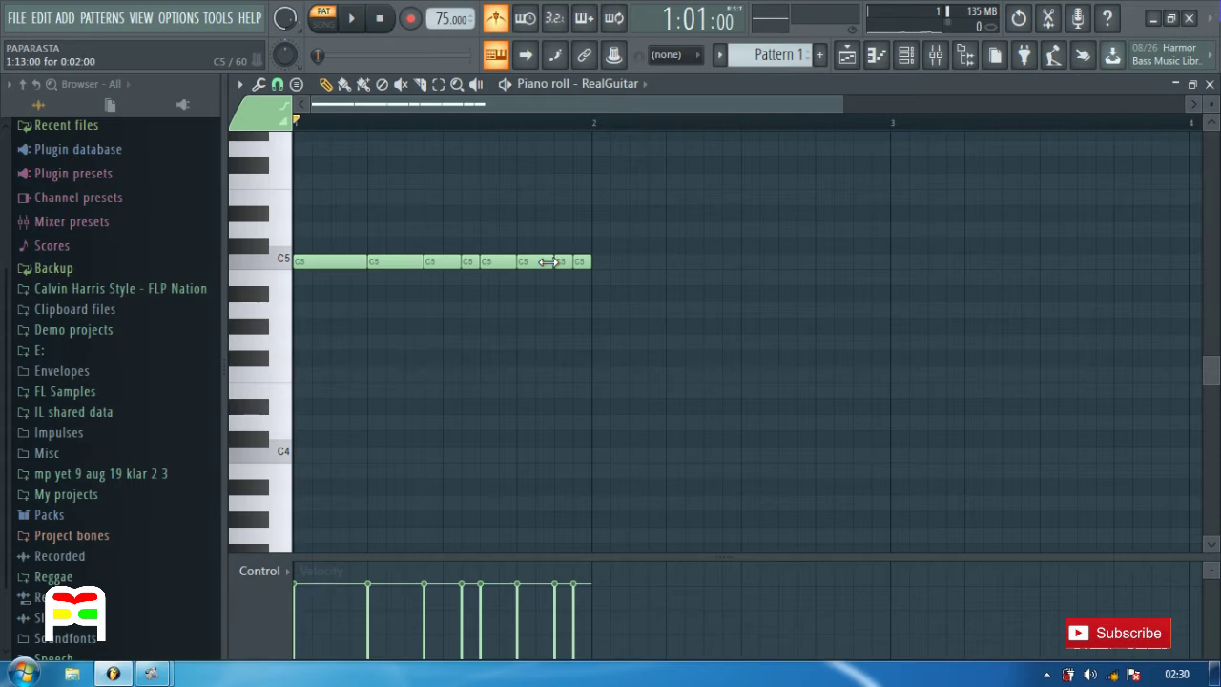
{"action": "key", "text": "space"}
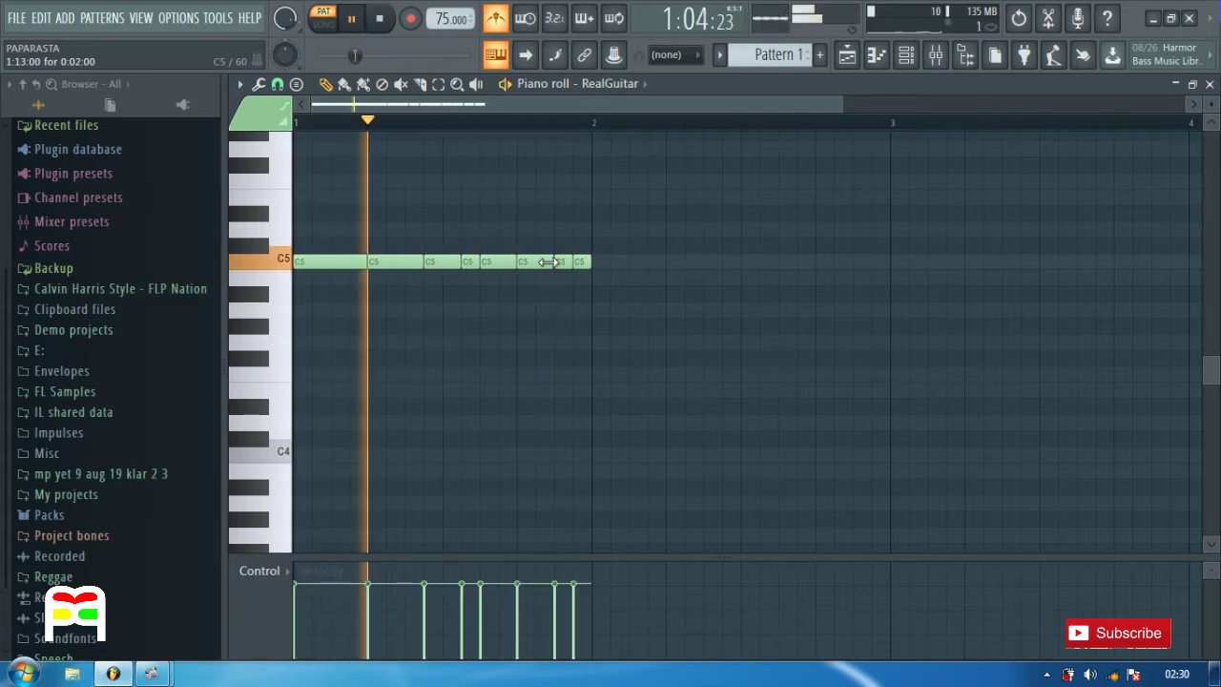
{"action": "key", "text": "space"}
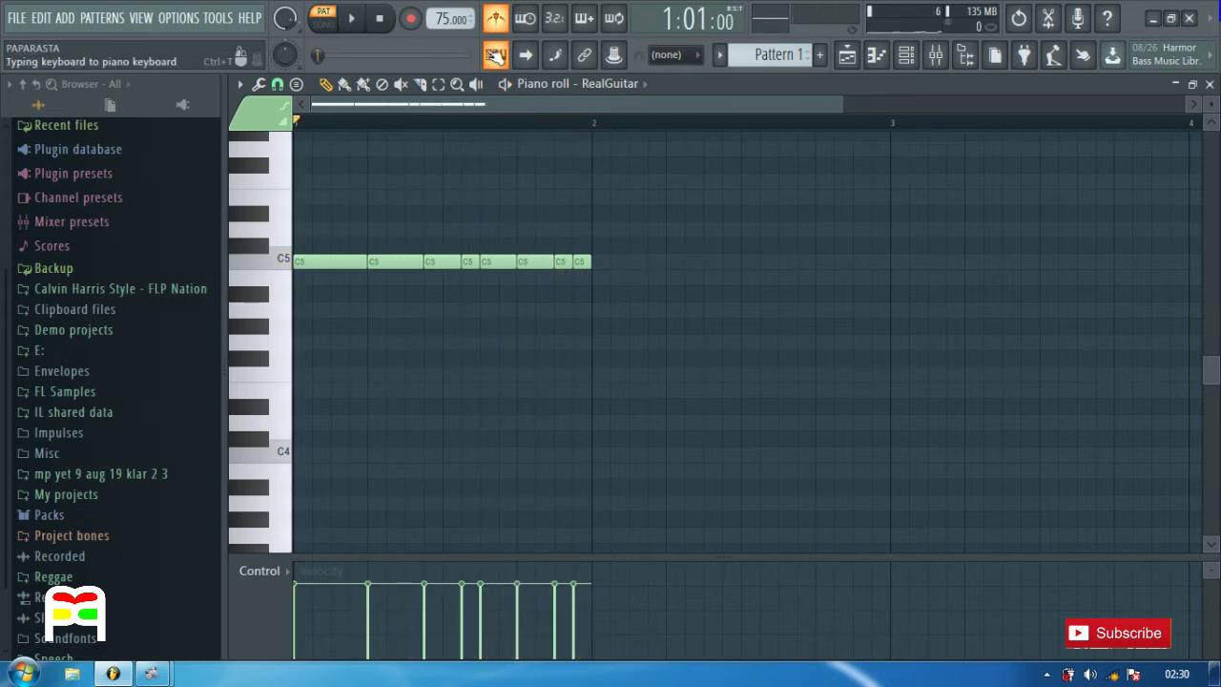
Turn off the metronome and set the piano roll's note snap to 1/6 step
{"action": "left_click", "coordinate": [496, 19]}
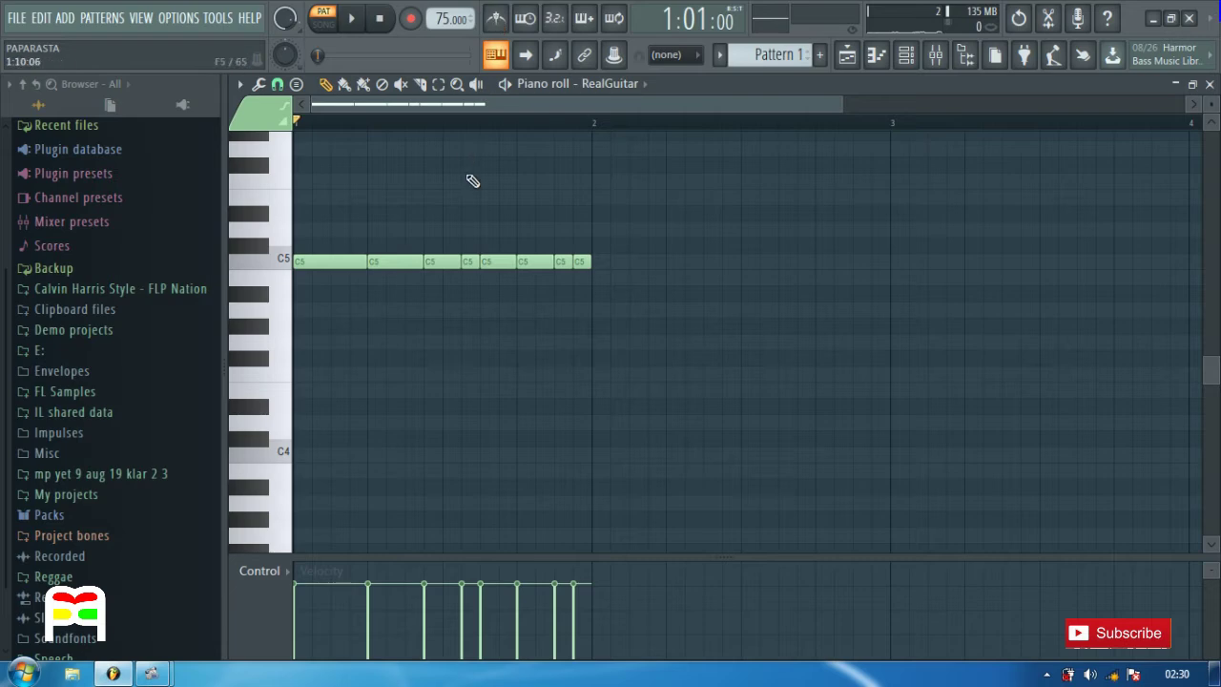
{"action": "left_click", "coordinate": [277, 85]}
{"action": "left_click", "coordinate": [277, 86]}
{"action": "left_click", "coordinate": [276, 86]}
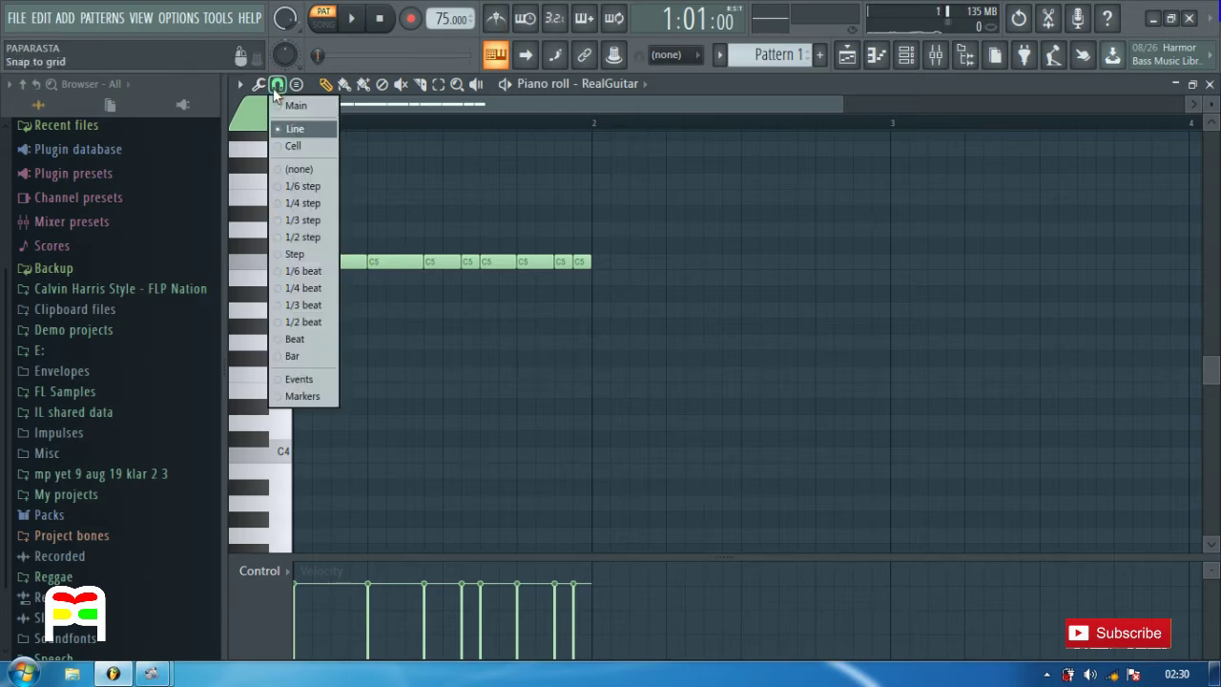
{"action": "left_click", "coordinate": [308, 188]}
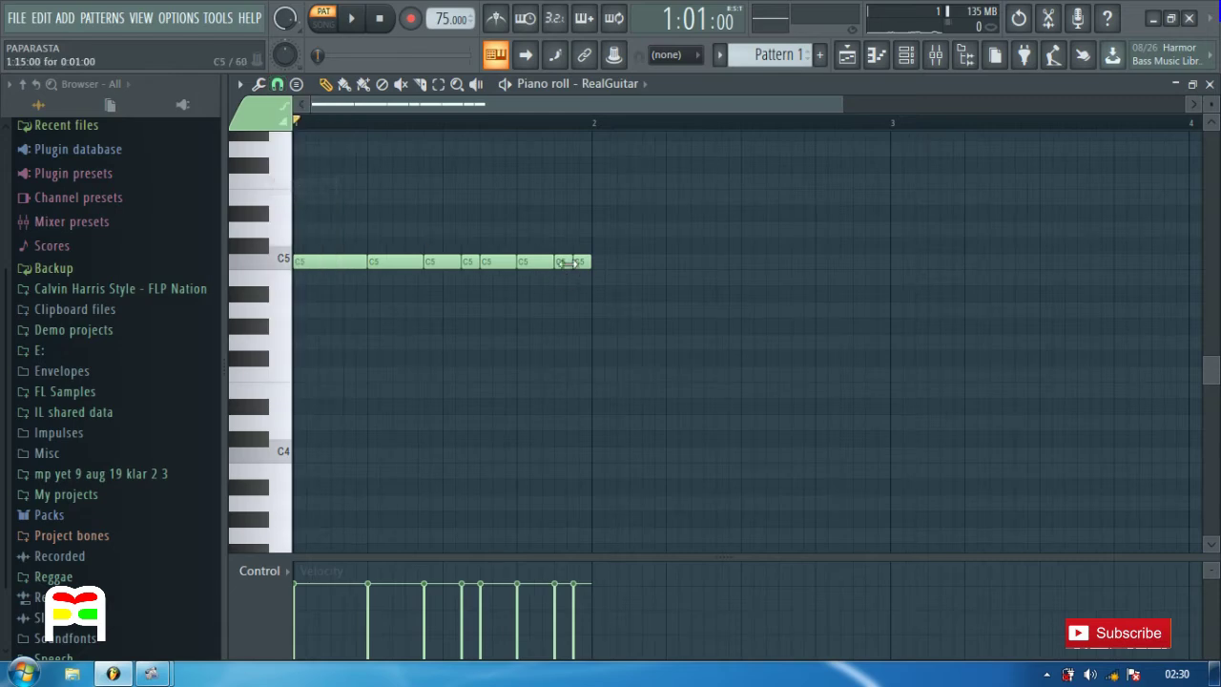
Shorten the bar 1 C5 note on step 15 to 8 ticks and the one on step 8 to one step, checking by playback
{"action": "left_click_drag", "start_coordinate": [565, 264], "coordinate": [556, 267]}
{"action": "key", "text": "space"}
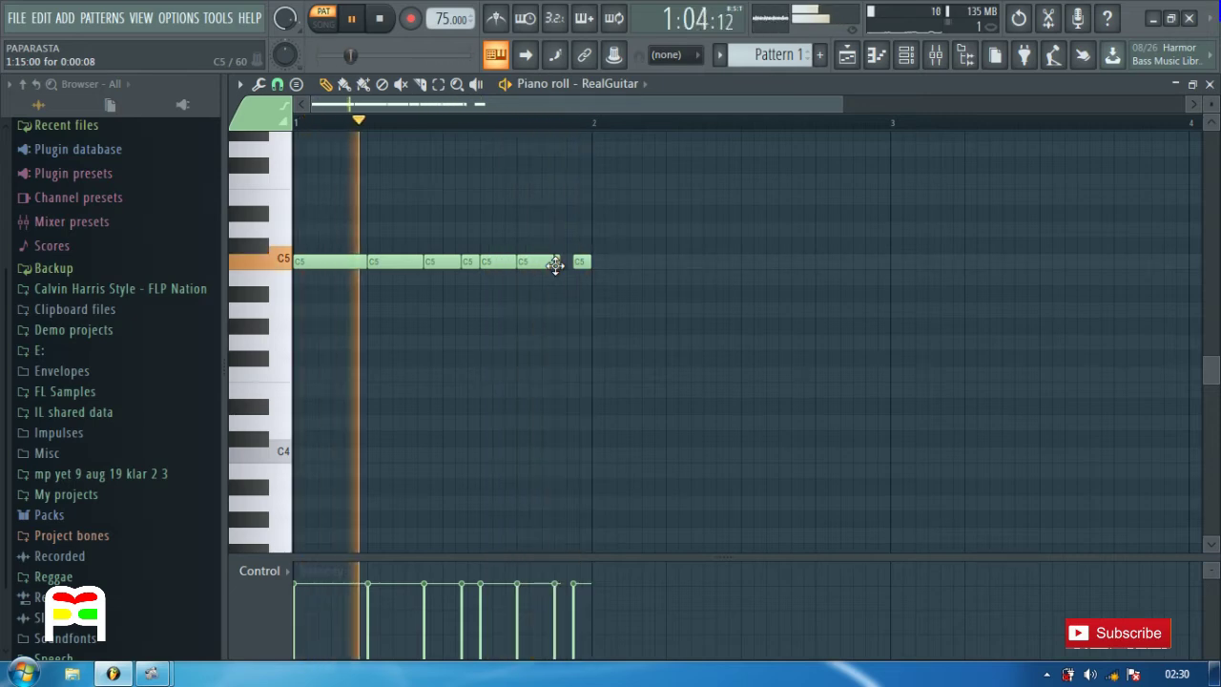
{"action": "left_click", "coordinate": [279, 84]}
{"action": "left_click", "coordinate": [331, 181]}
{"action": "key", "text": "space"}
{"action": "key", "text": "space"}
{"action": "key", "text": "space"}
{"action": "key", "text": "space"}
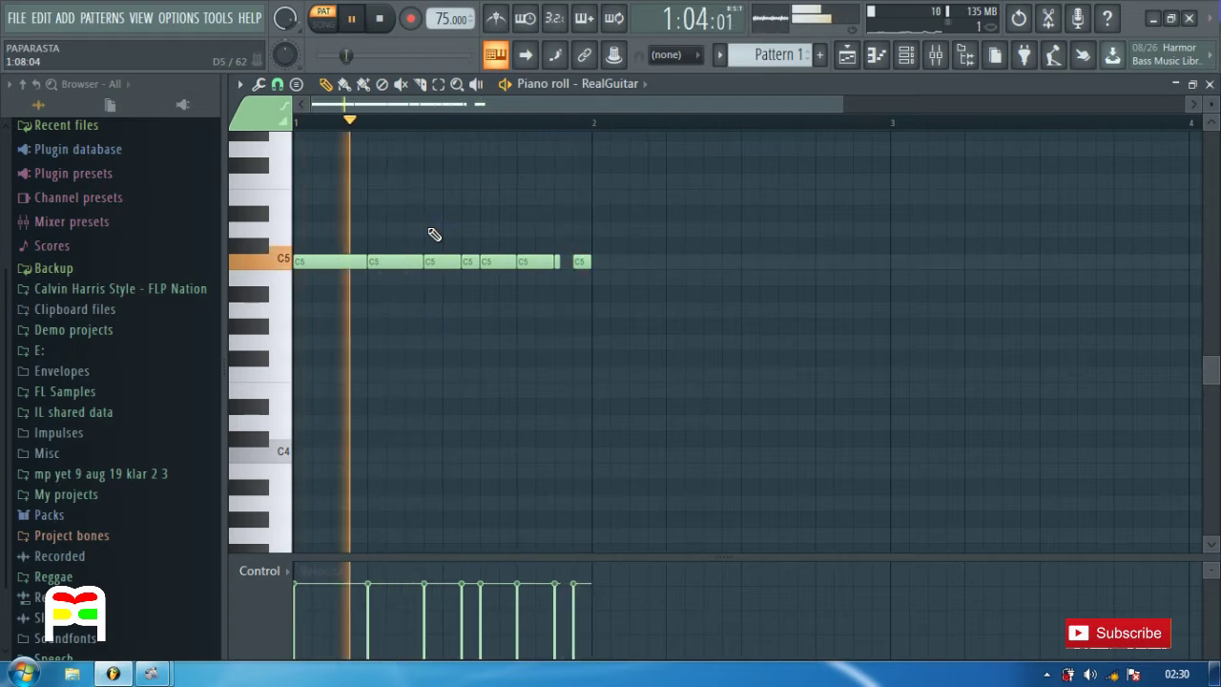
{"action": "left_click_drag", "start_coordinate": [461, 262], "coordinate": [445, 263]}
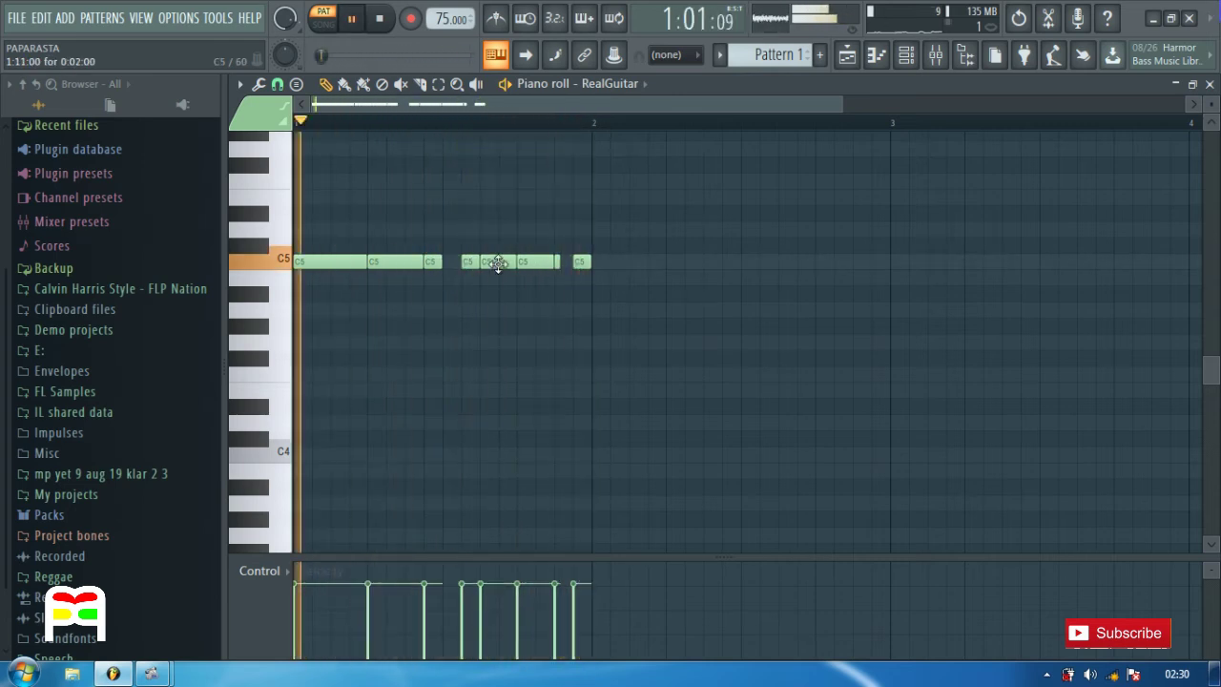
{"action": "key", "text": "space"}
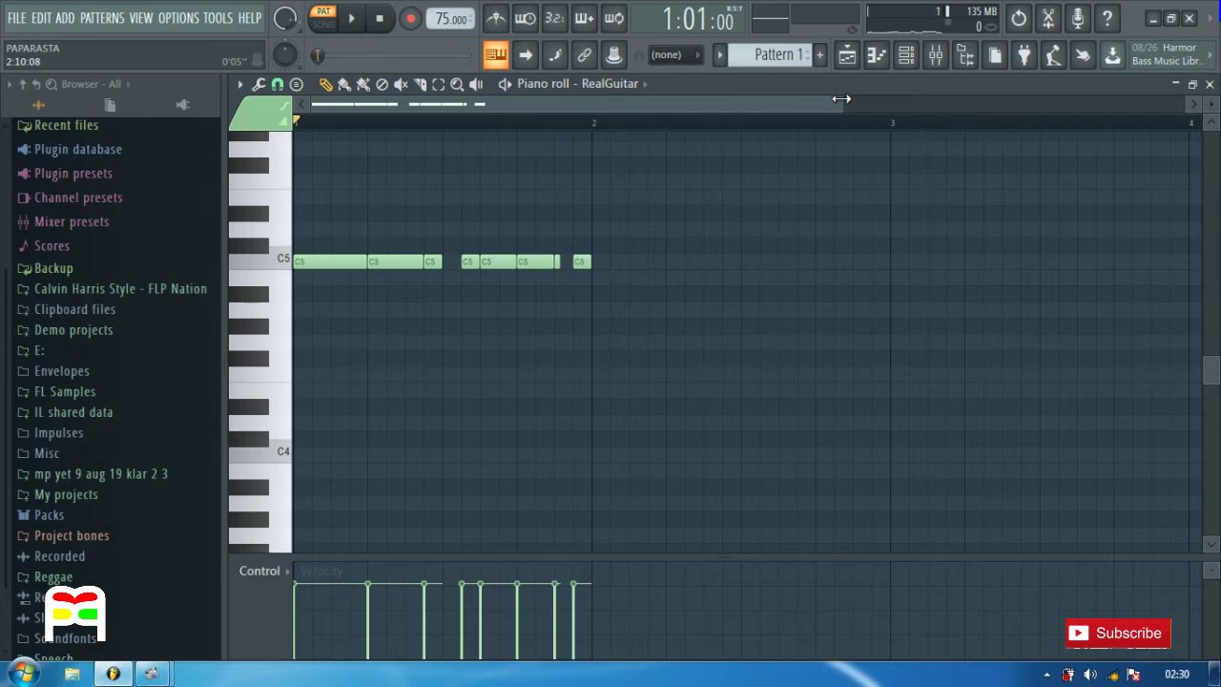
Copy the bar 1 rhythm to bar 2 on G4, bar 3 on A4 and C5, and bar 4 on F4, and play it
{"action": "left_click_drag", "start_coordinate": [874, 100], "coordinate": [1059, 94]}
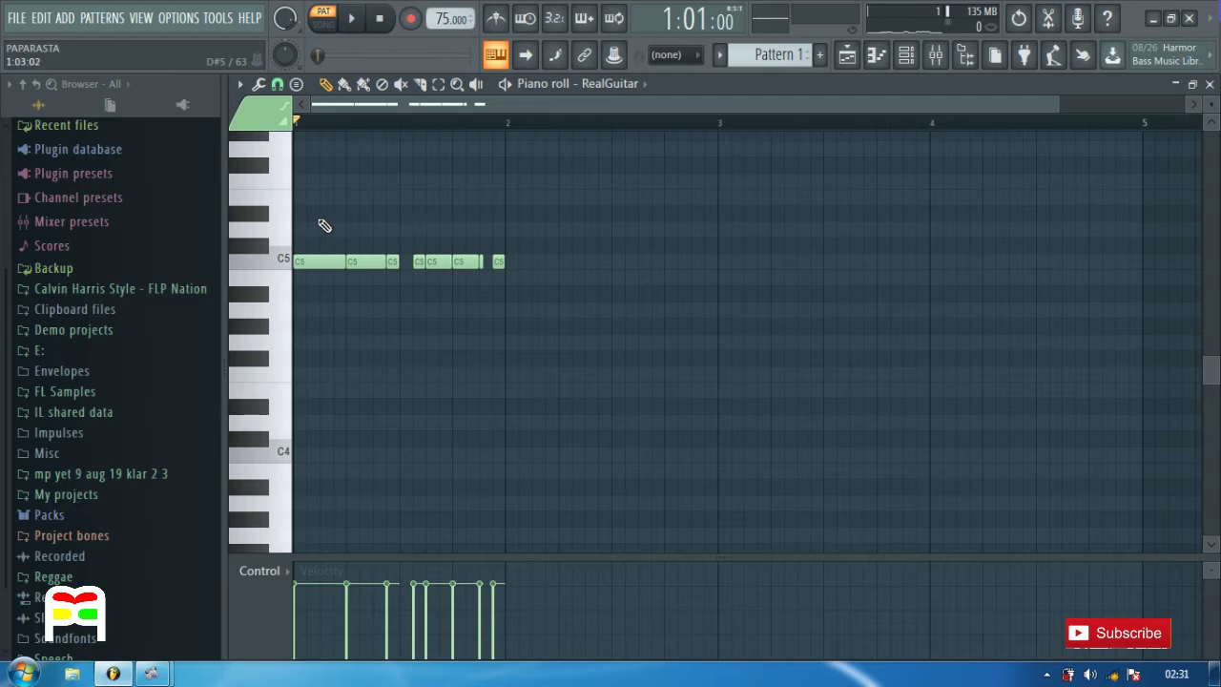
{"action": "left_click_drag", "start_coordinate": [315, 204], "coordinate": [524, 302]}
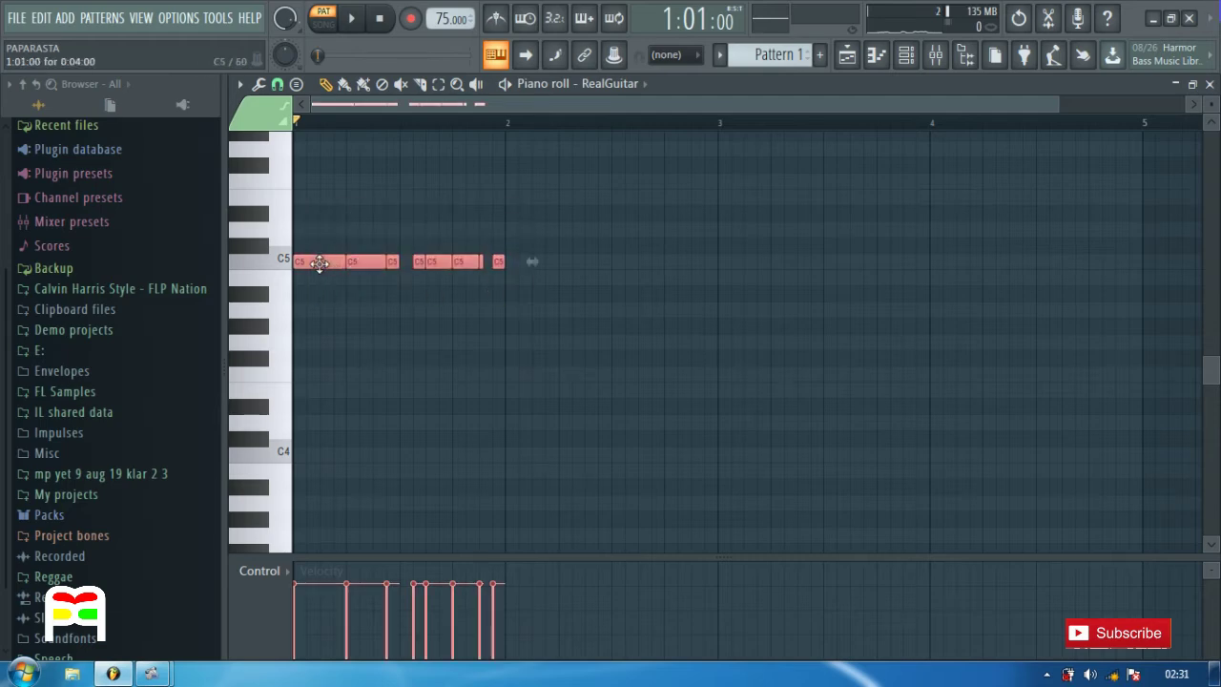
{"action": "left_click_drag", "start_coordinate": [319, 264], "coordinate": [941, 374]}
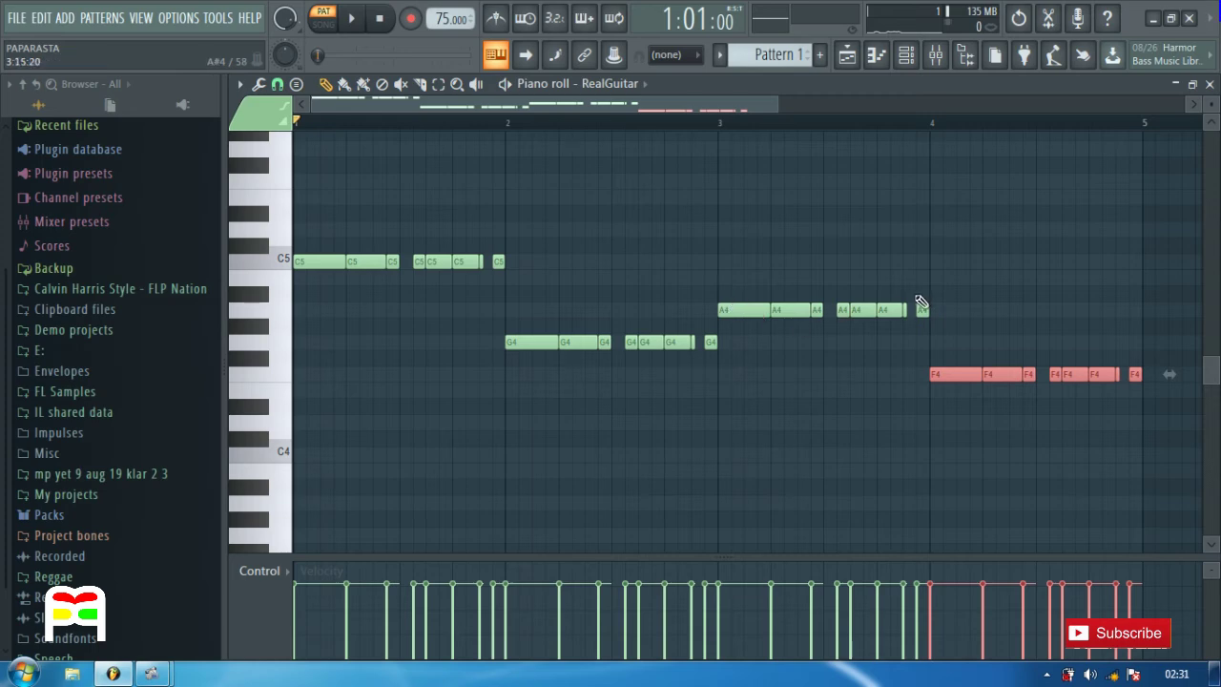
{"action": "left_click_drag", "start_coordinate": [940, 375], "coordinate": [730, 263]}
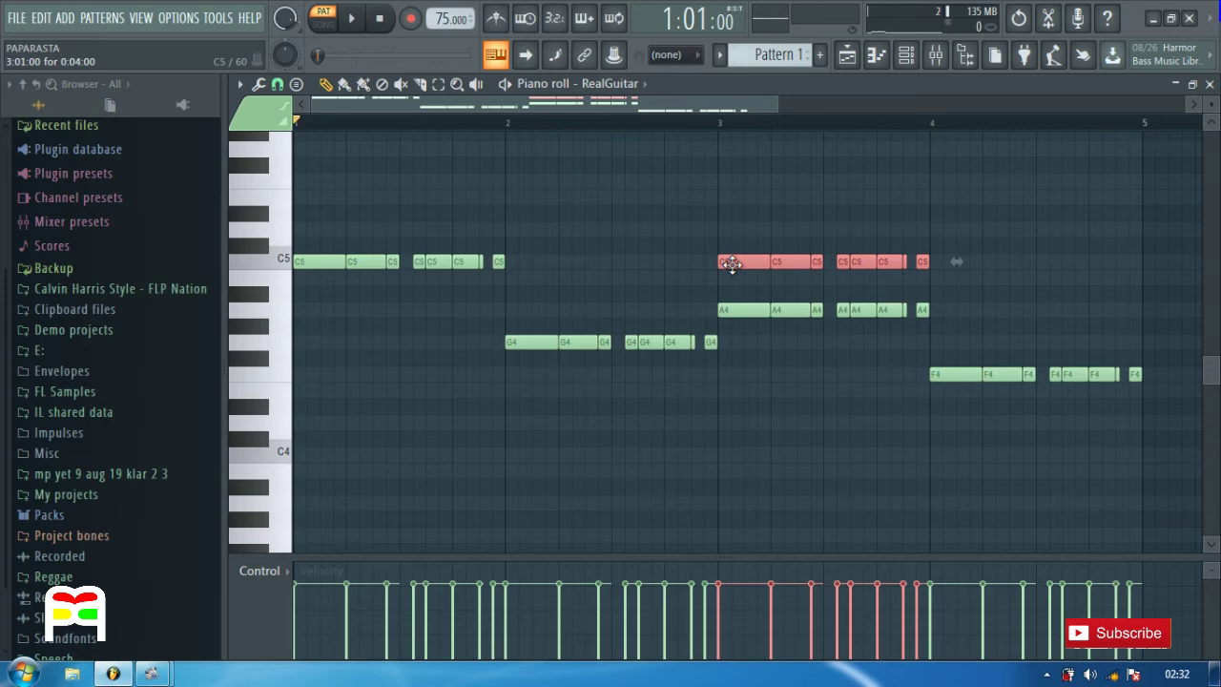
{"action": "key", "text": "space"}
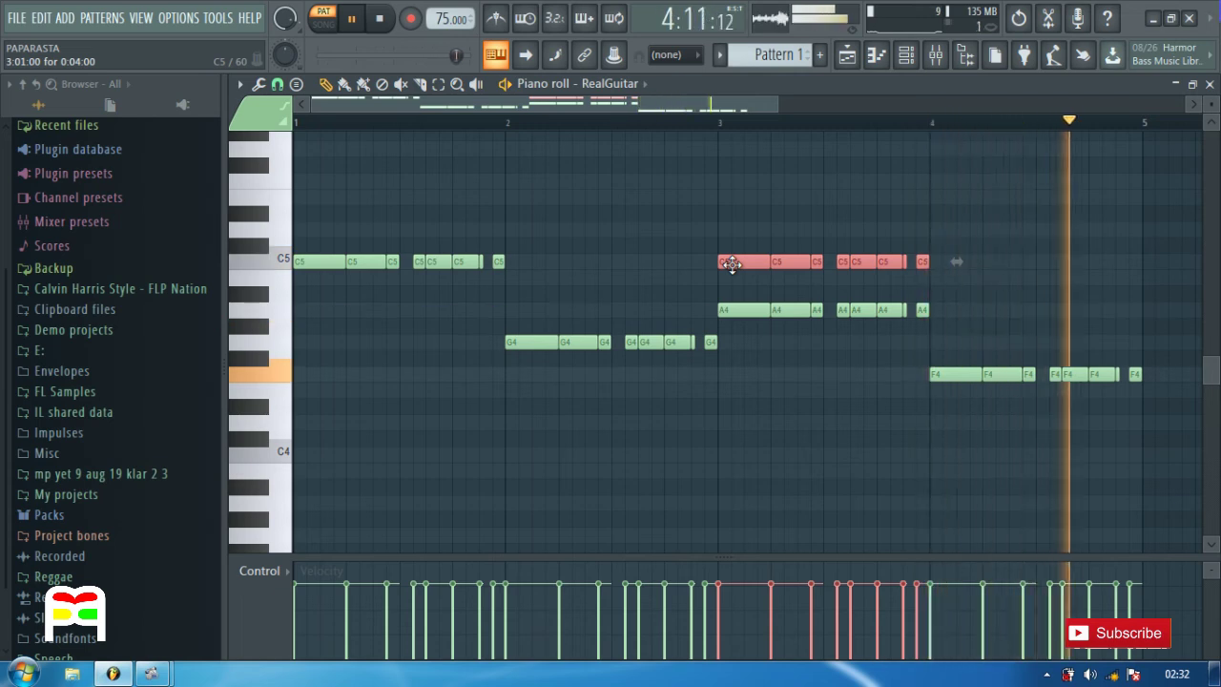
{"action": "key", "text": "space"}
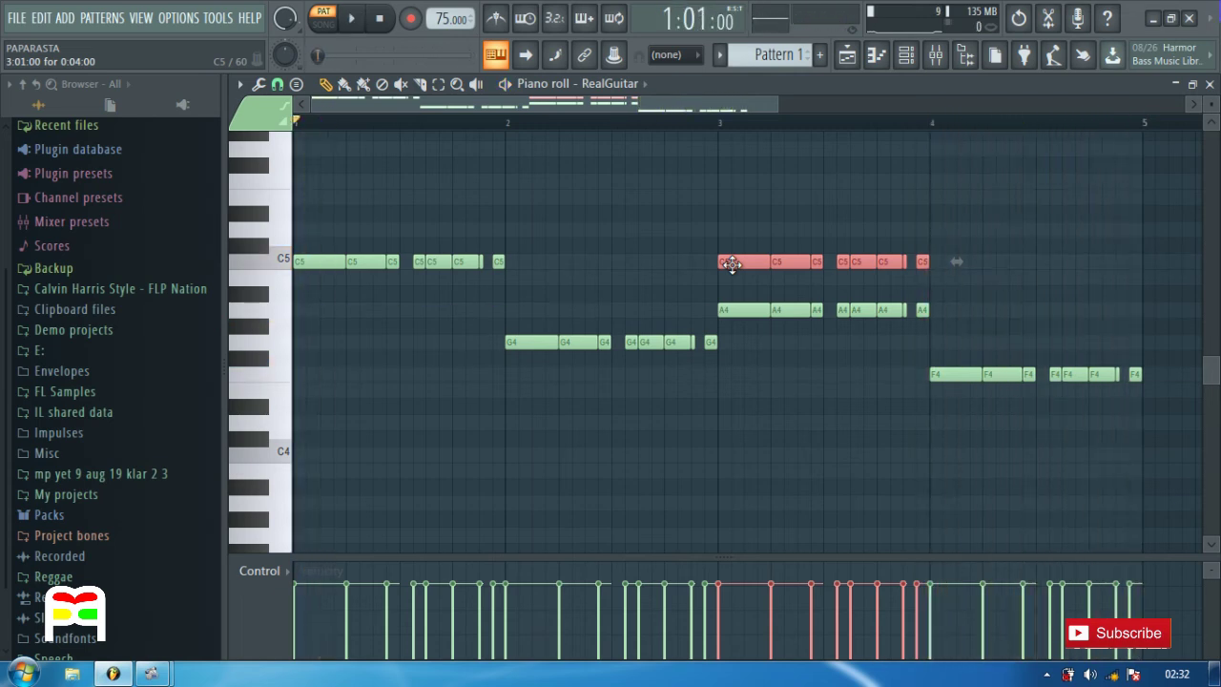
Replace the F4 note on step 13 of bar 4 with copies of the bar's last two notes on steps 13 and 14, and play the pattern
{"action": "right_click", "coordinate": [1102, 376]}
{"action": "left_click_drag", "start_coordinate": [1110, 368], "coordinate": [1137, 381]}
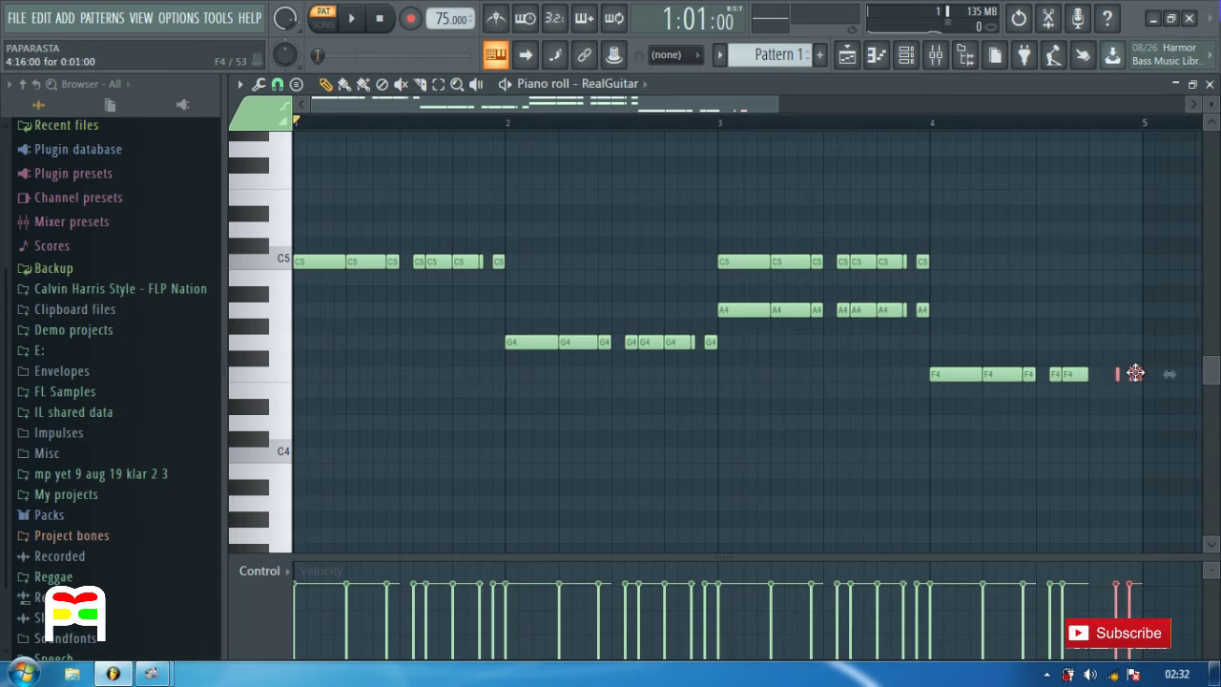
{"action": "left_click_drag", "start_coordinate": [1135, 373], "coordinate": [1108, 375]}
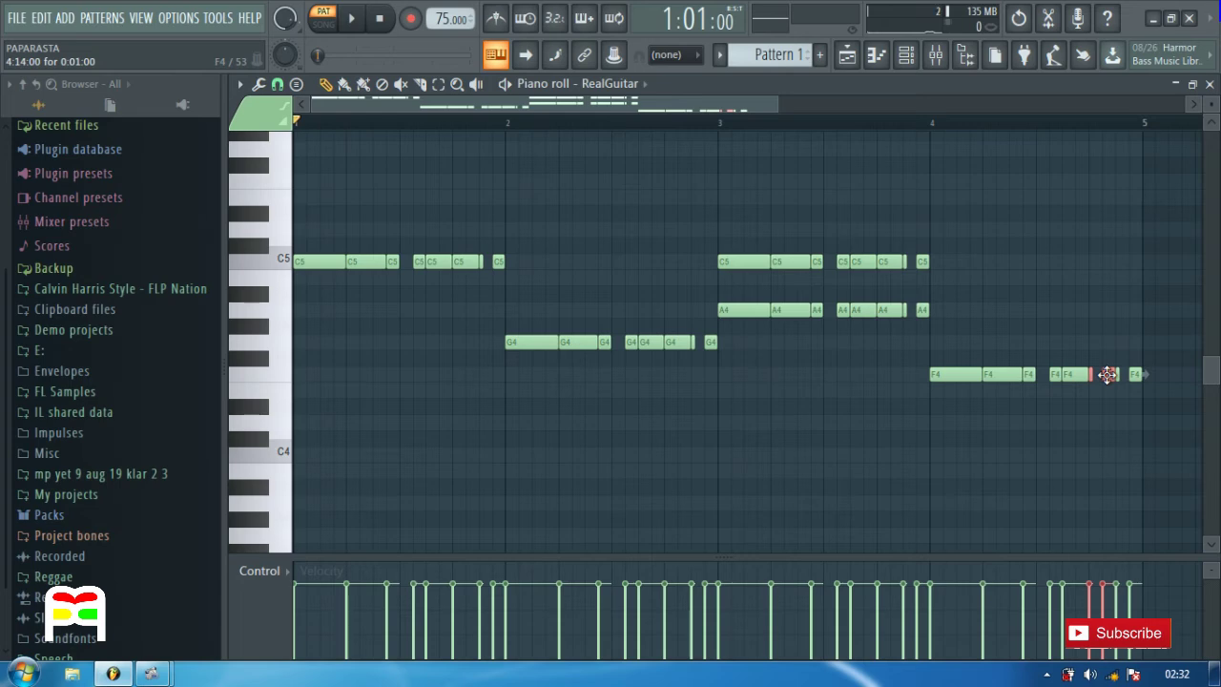
{"action": "key", "text": "space"}
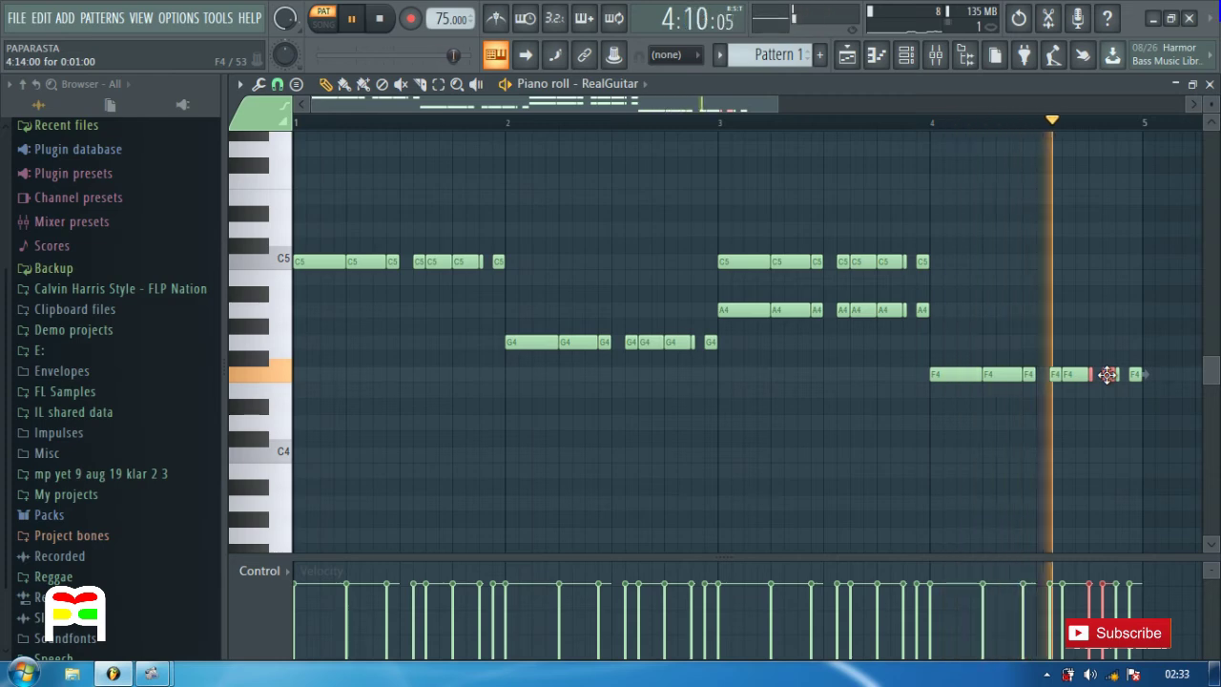
{"action": "key", "text": "space"}
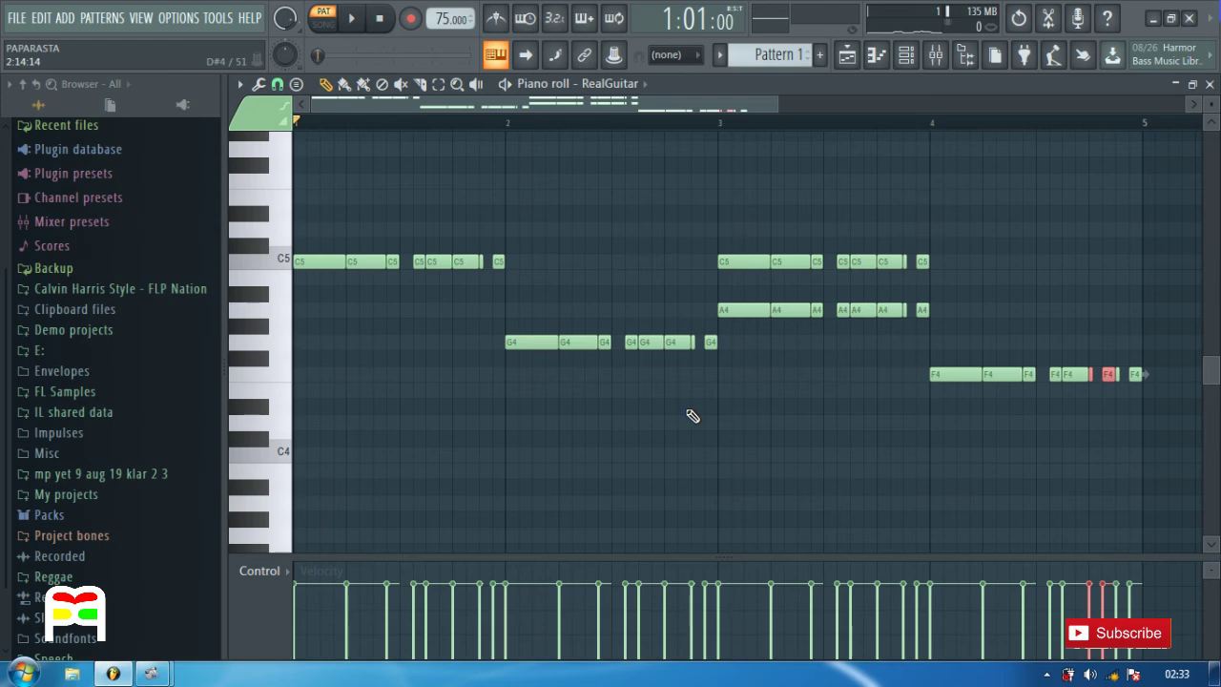
Delete all notes and fill bar 1 with two C5 notes, six steps and ten steps long
{"action": "key", "text": "ctrl+a"}
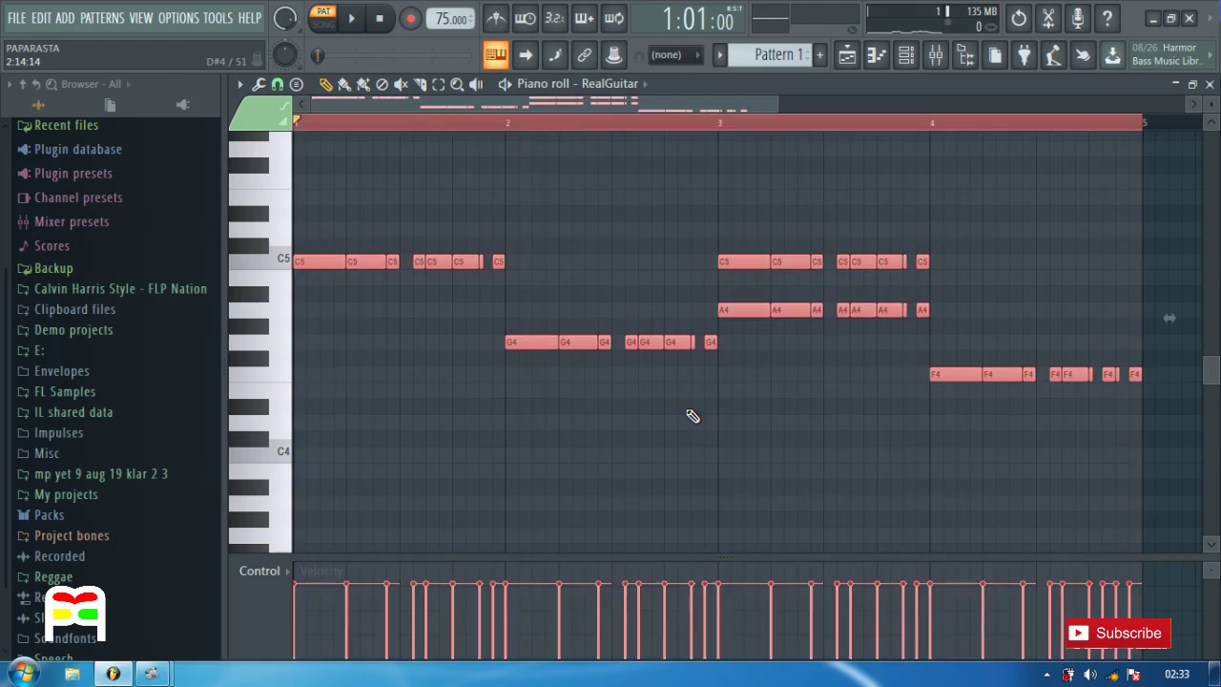
{"action": "key", "text": "Delete"}
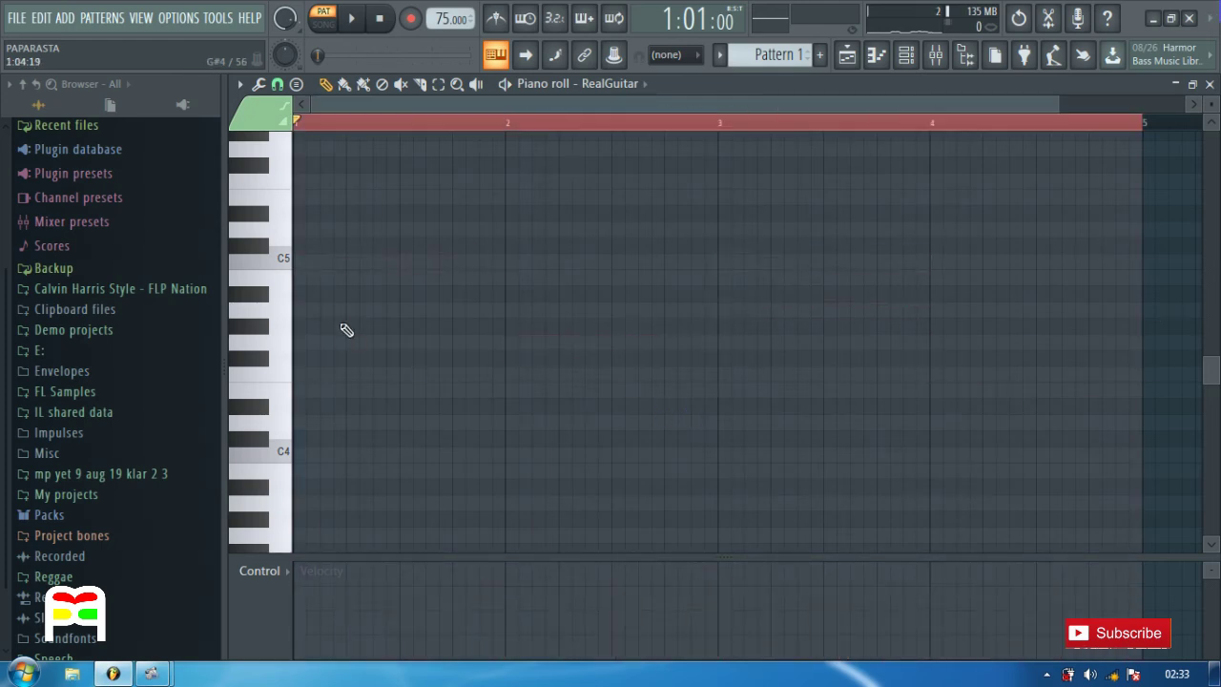
{"action": "left_click", "coordinate": [300, 260]}
{"action": "left_click_drag", "start_coordinate": [302, 262], "coordinate": [374, 262]}
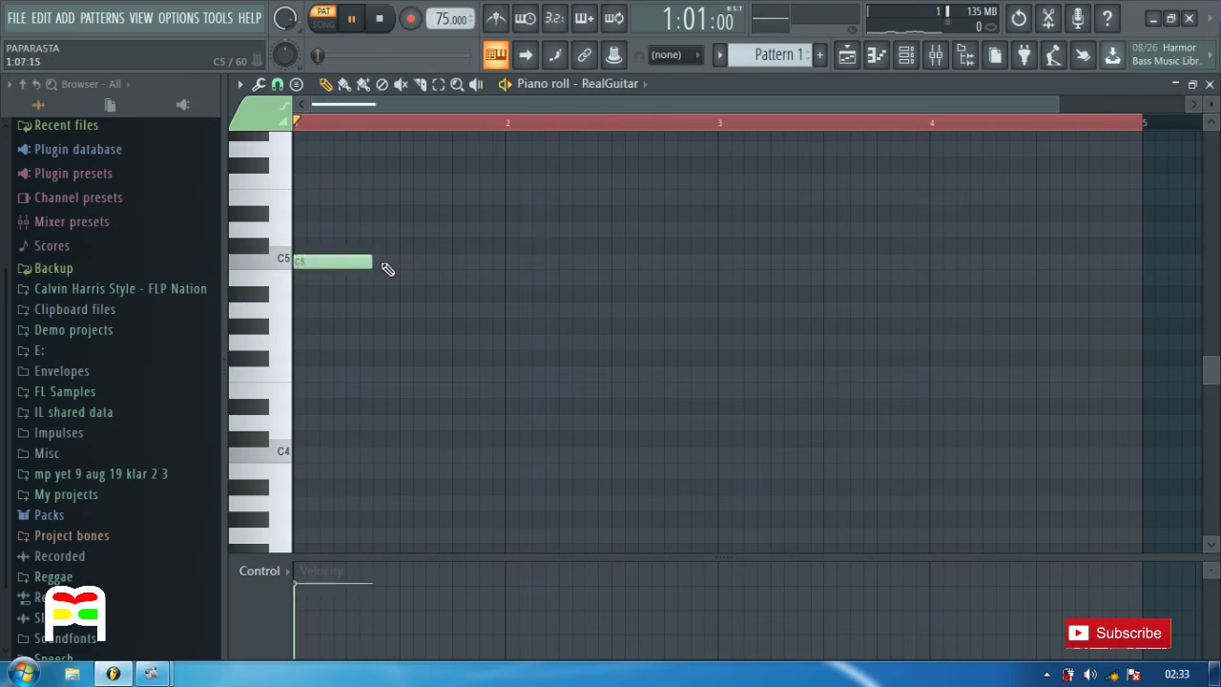
{"action": "key", "text": "space"}
{"action": "left_click", "coordinate": [387, 267]}
{"action": "left_click_drag", "start_coordinate": [450, 266], "coordinate": [499, 266]}
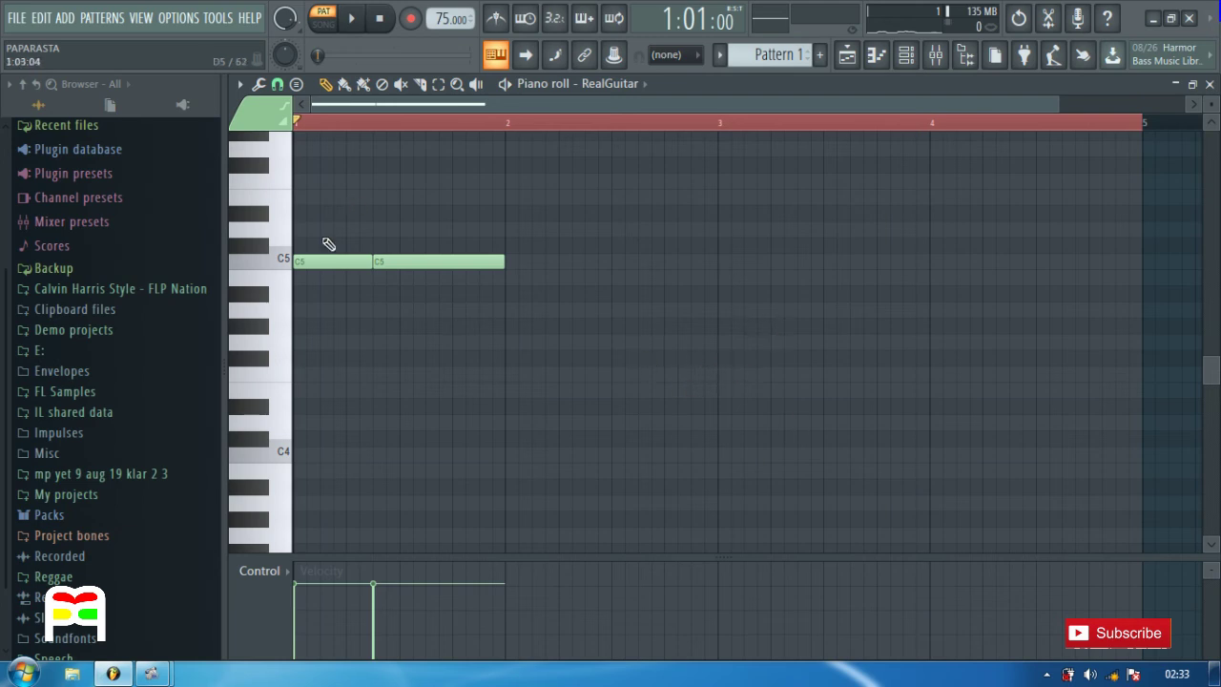
Copy the two-note rhythm to bar 2 on G4, bar 3 on A4 and C5, and bar 4 on F4, and play it
{"action": "left_click_drag", "start_coordinate": [322, 241], "coordinate": [940, 378]}
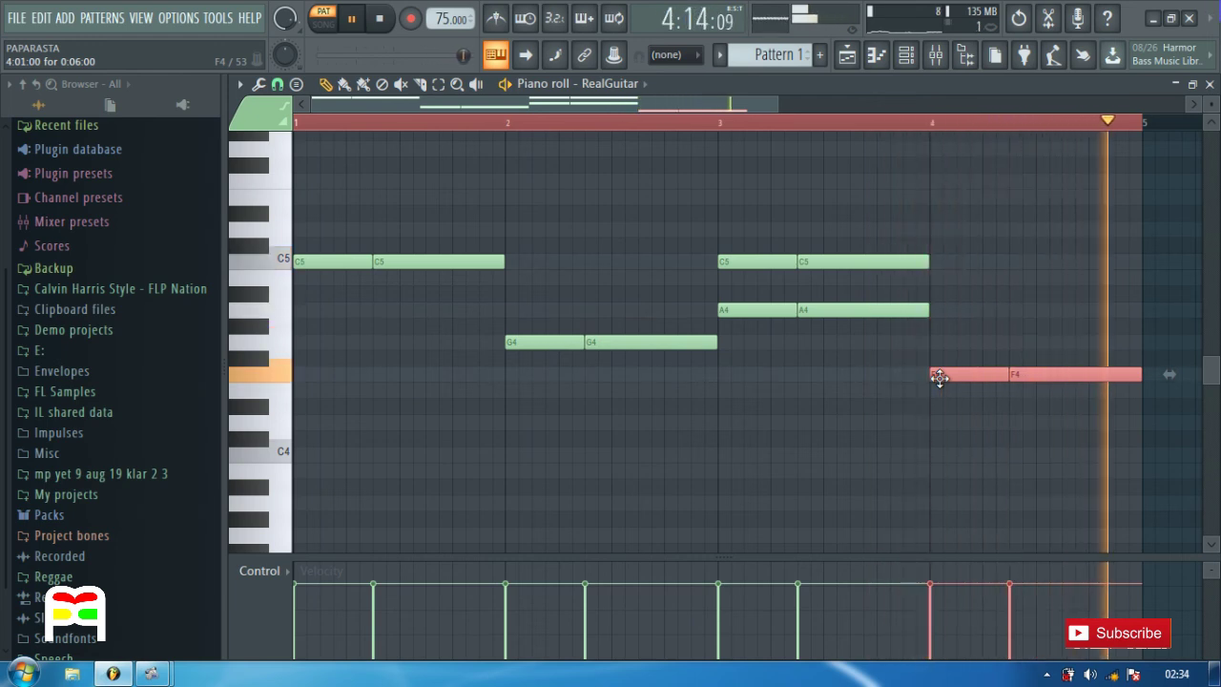
{"action": "key", "text": "space"}
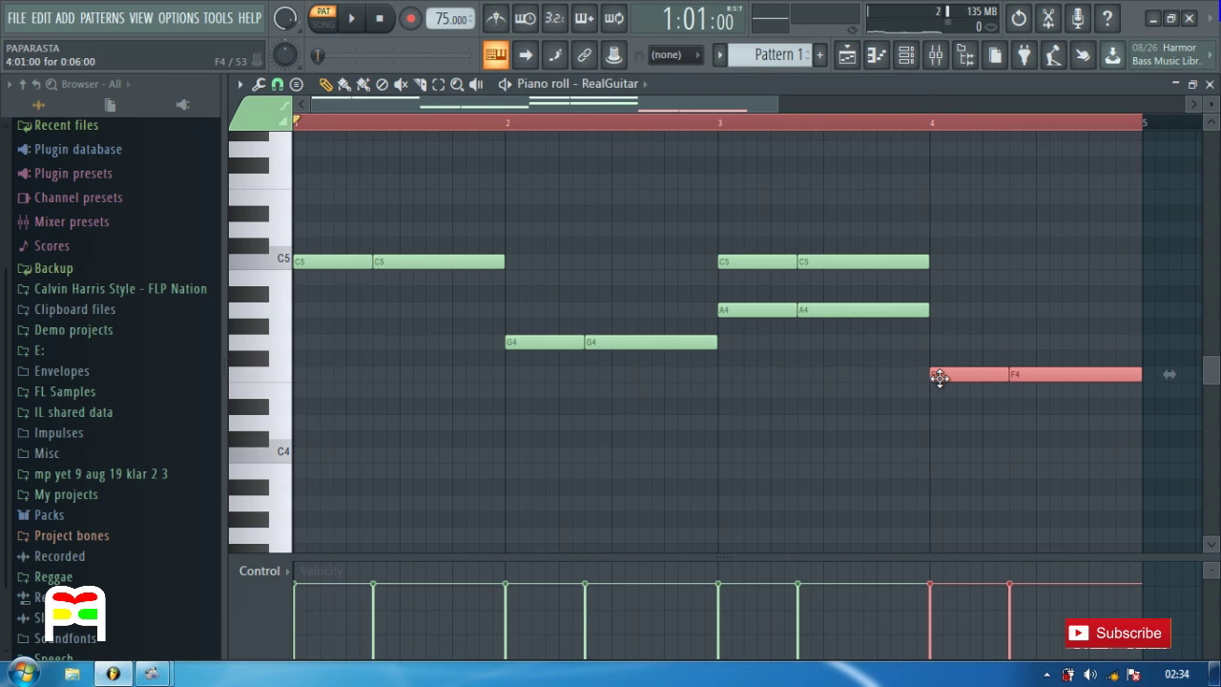
Open the Playlist
{"action": "key", "text": "F5"}
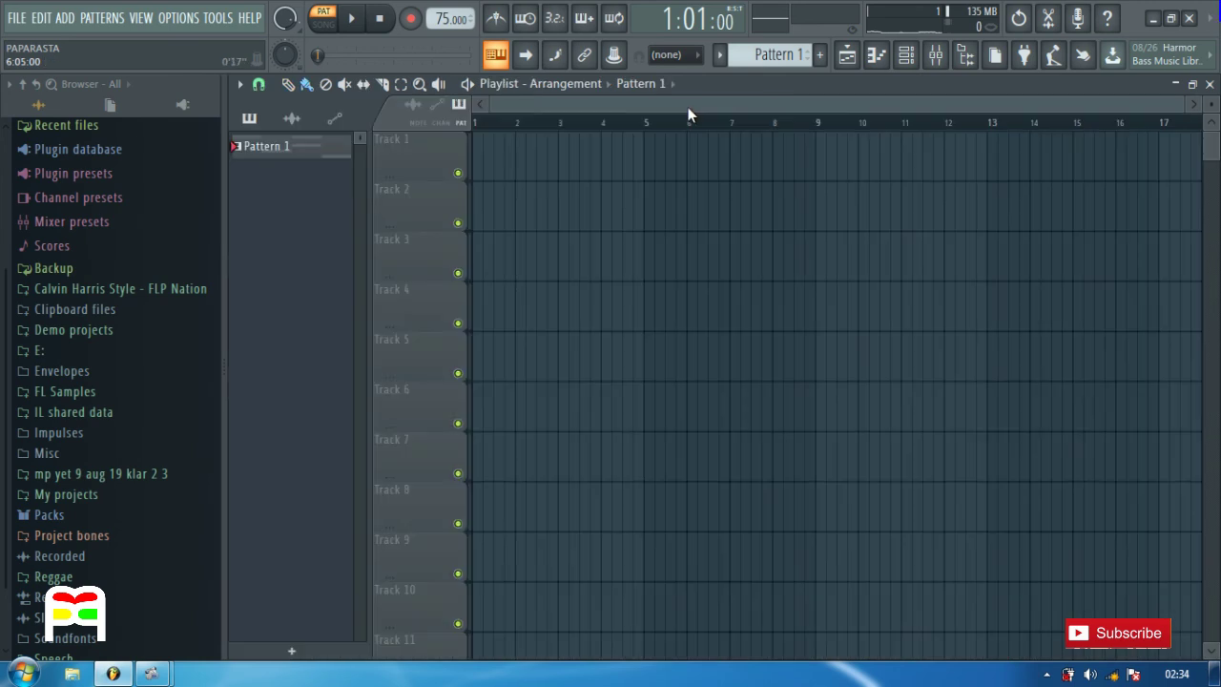